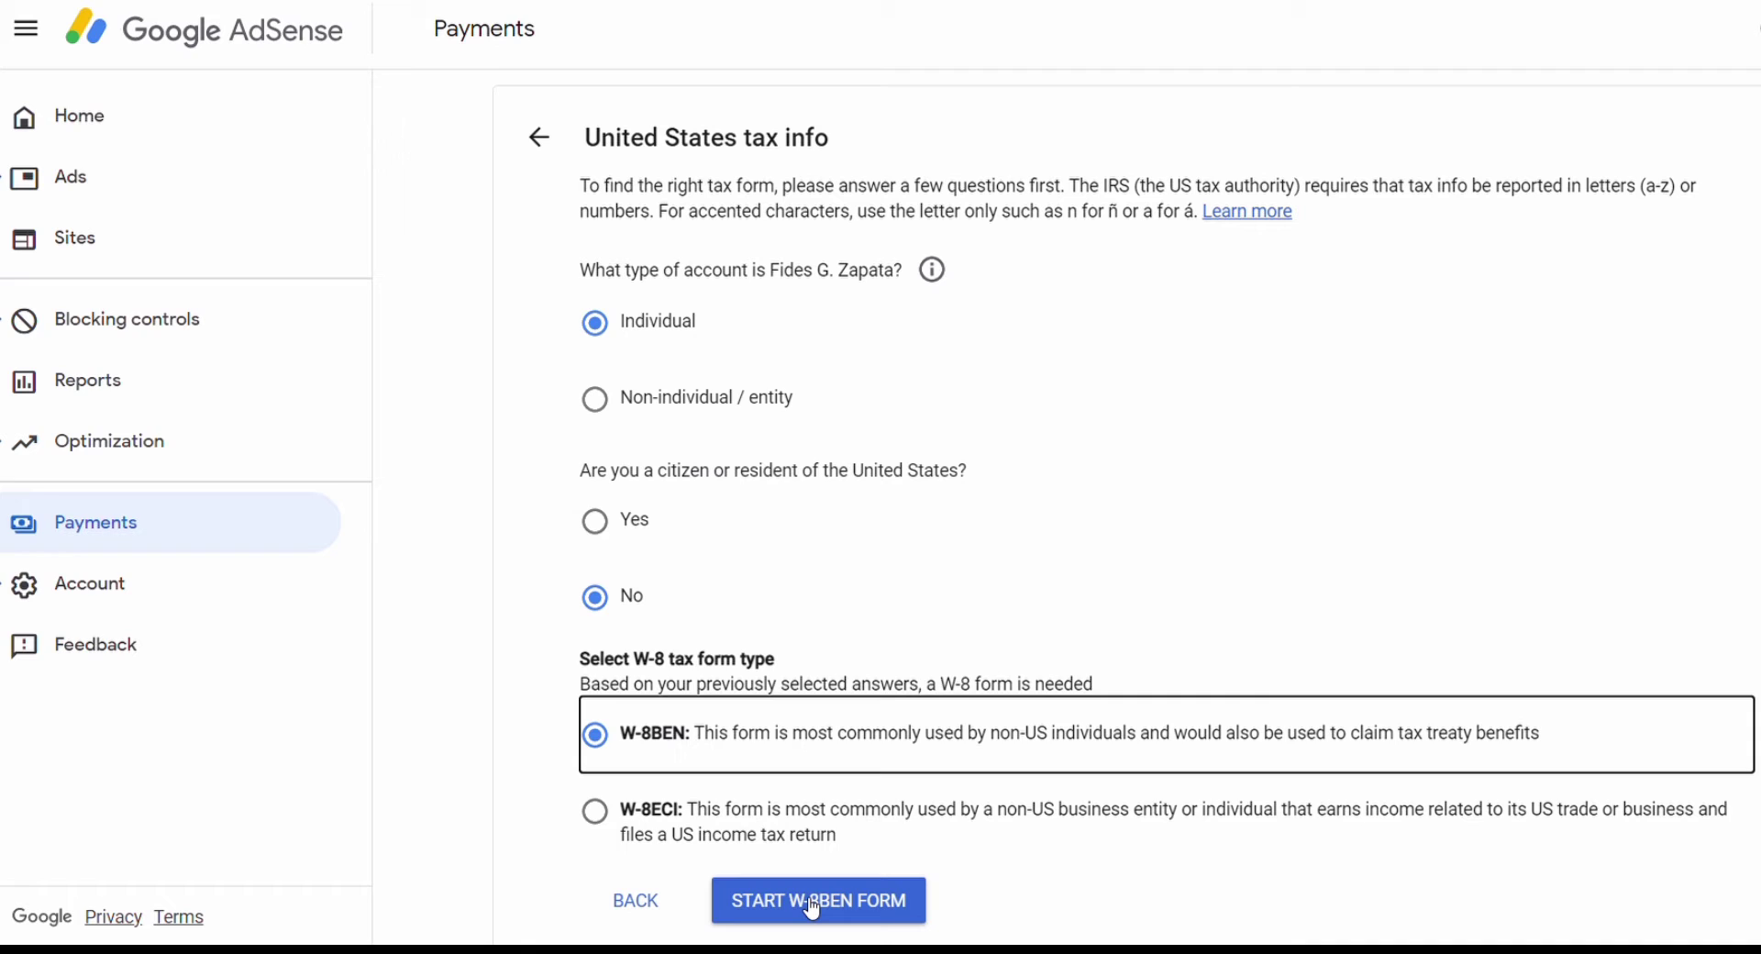
# Step: Start the W-8BEN form and set the country of citizenship to Philippines in the Tax identity section
pyautogui.click(837, 903)
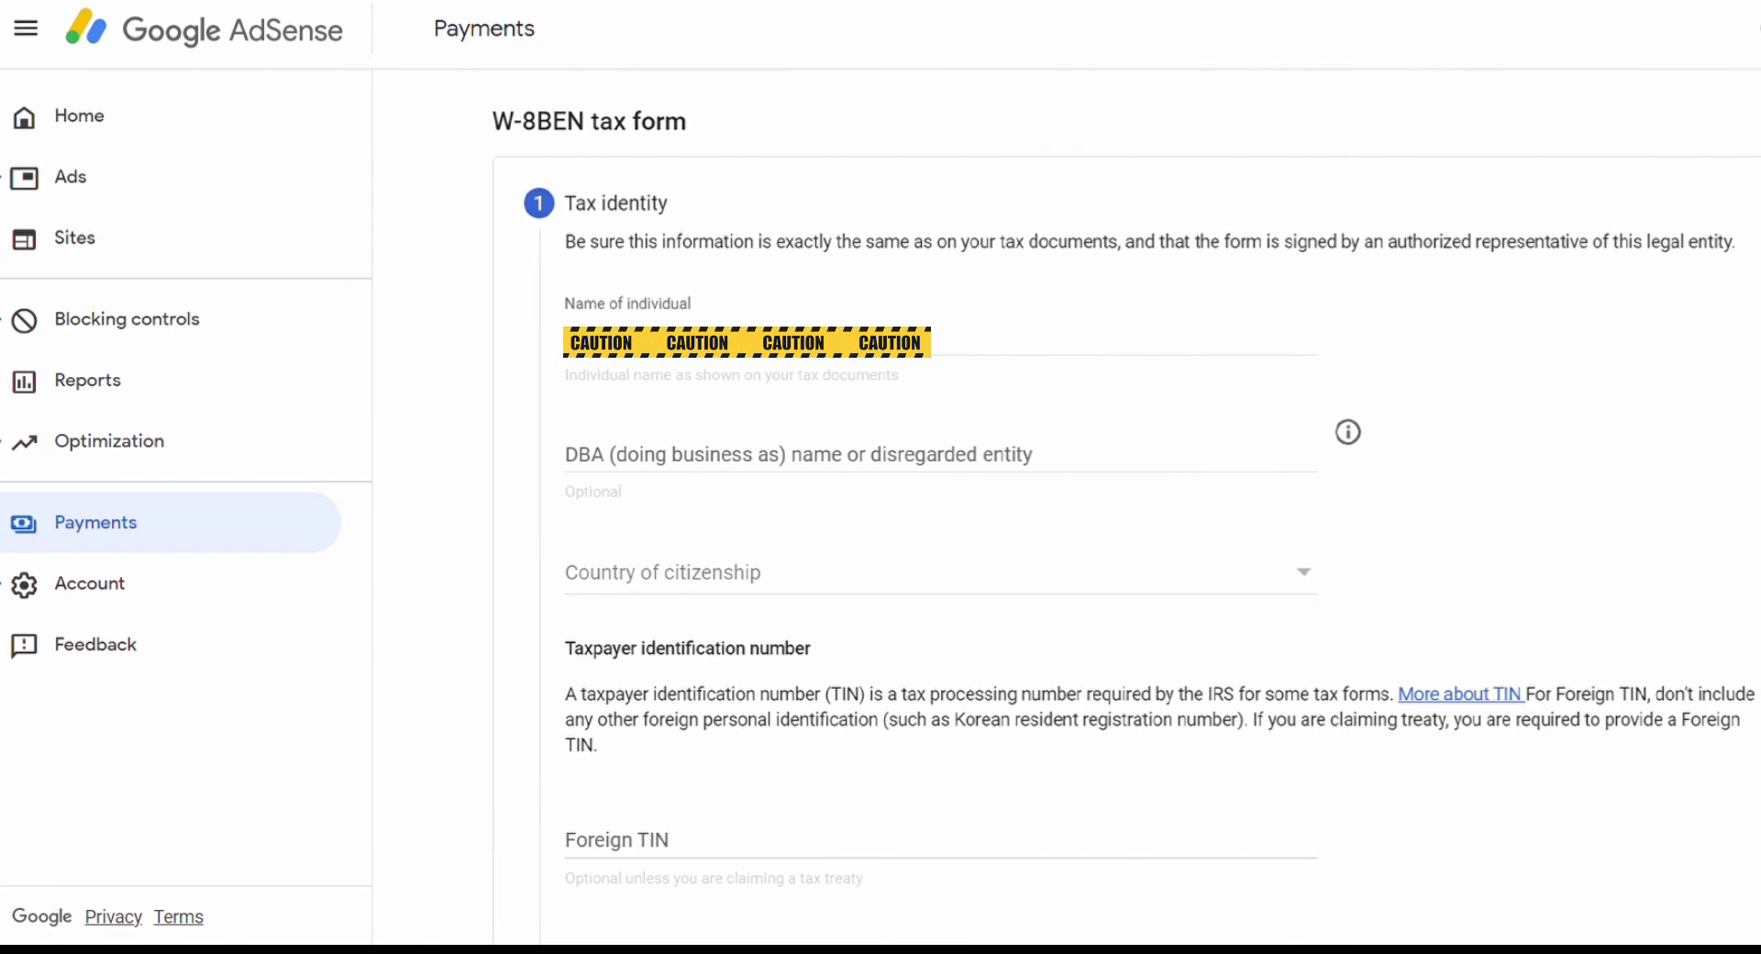
pyautogui.click(750, 353)
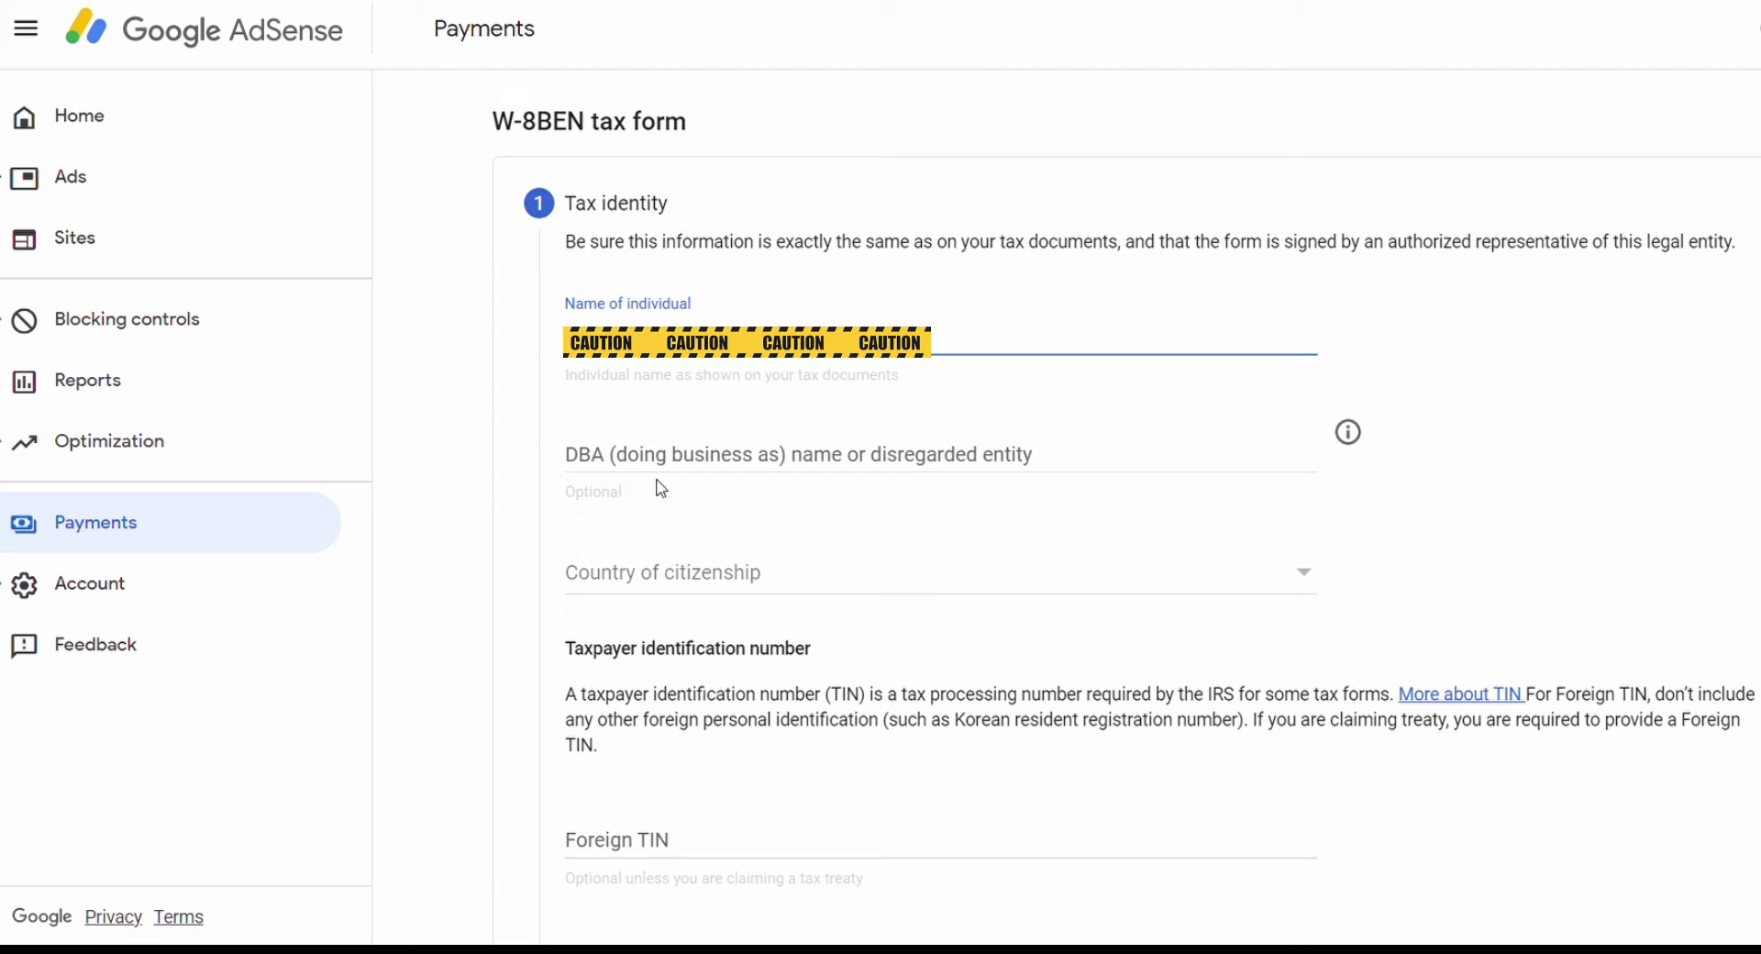
pyautogui.click(684, 591)
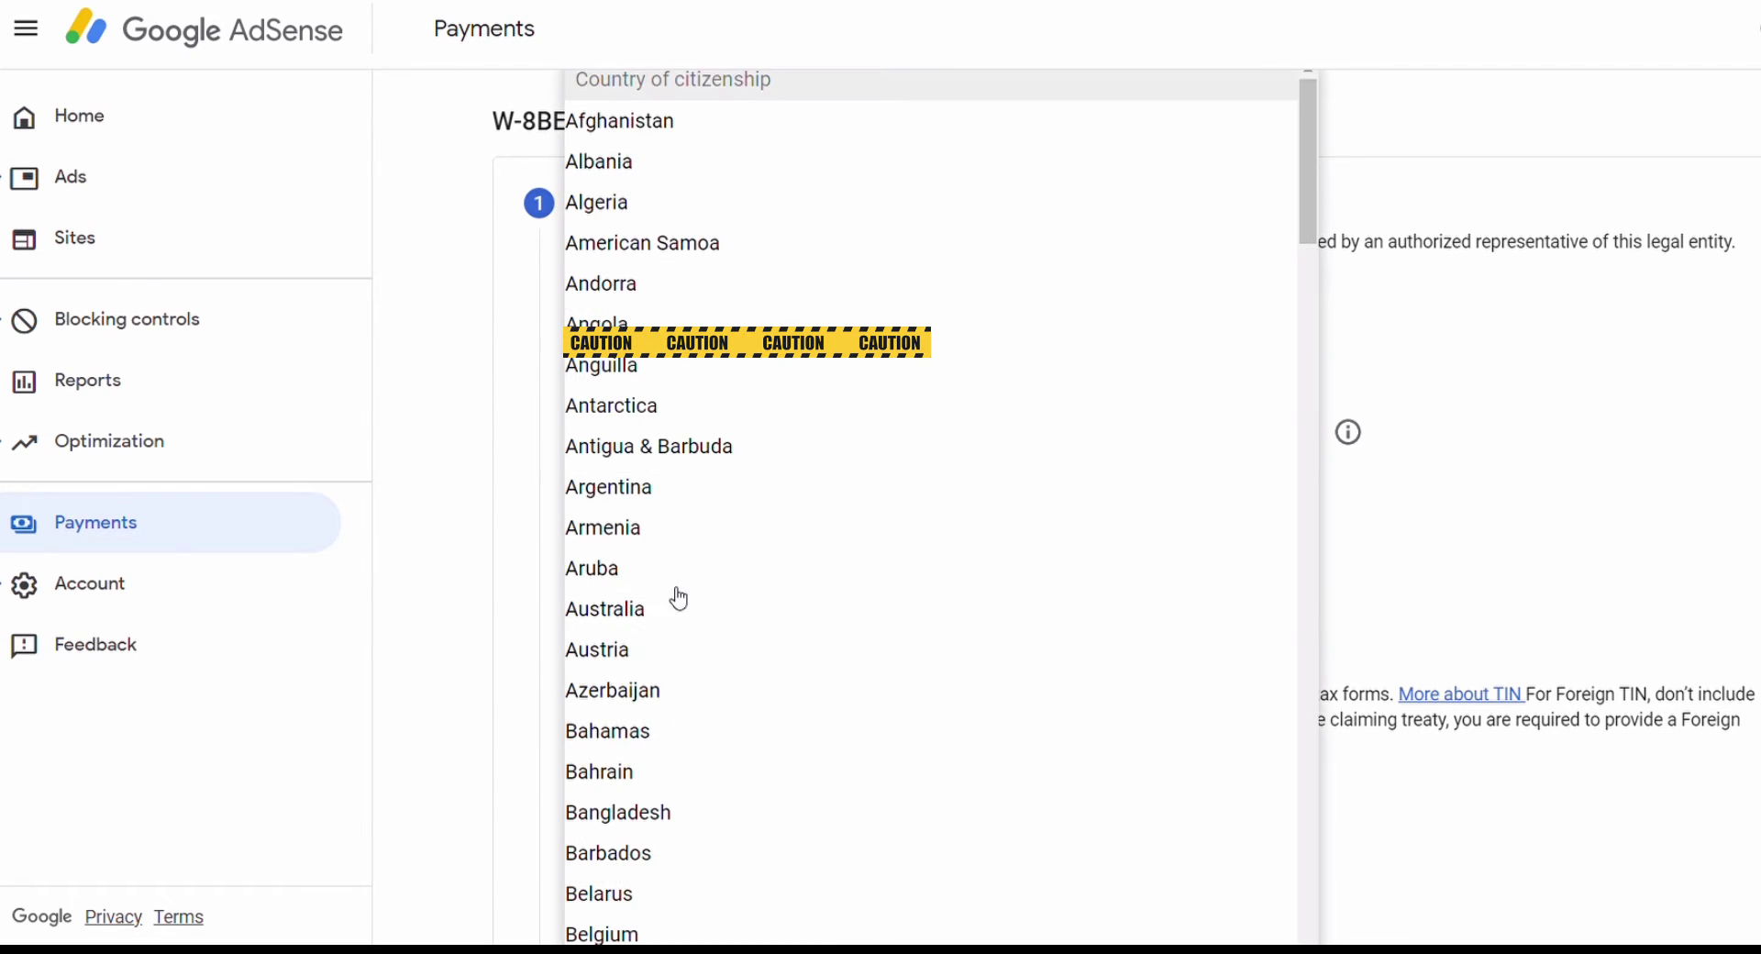
pyautogui.scroll(-8, 658, 734)
pyautogui.scroll(-20, 658, 733)
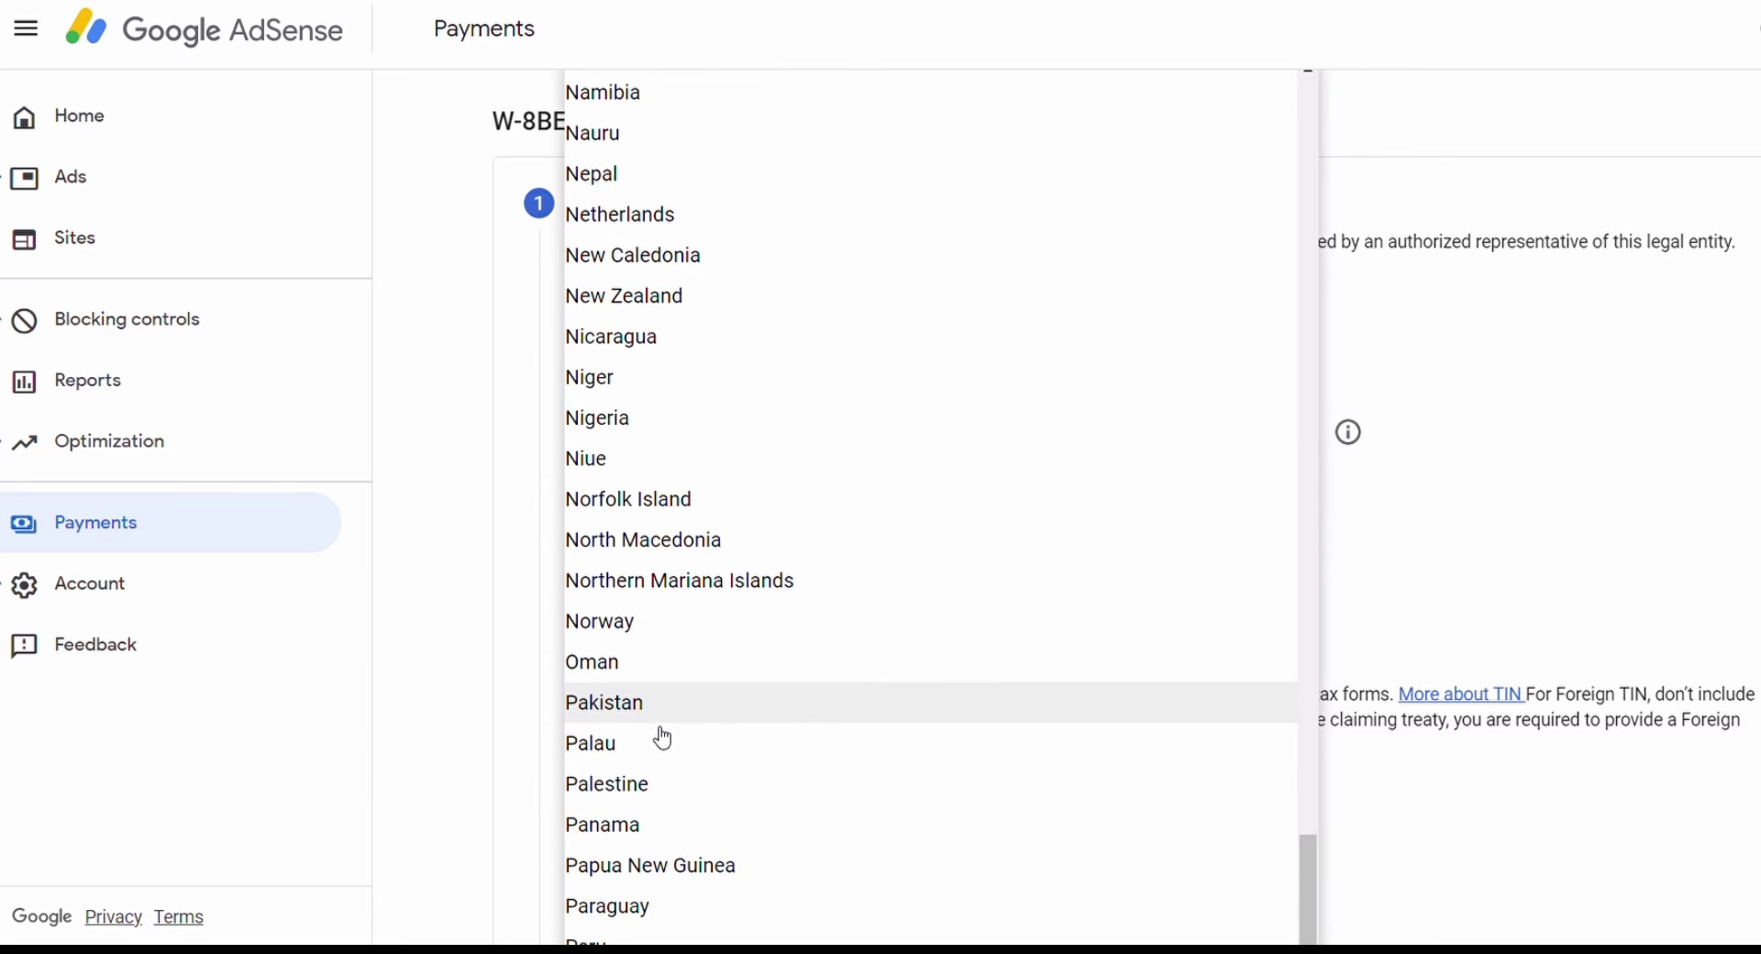
pyautogui.scroll(-3, 646, 862)
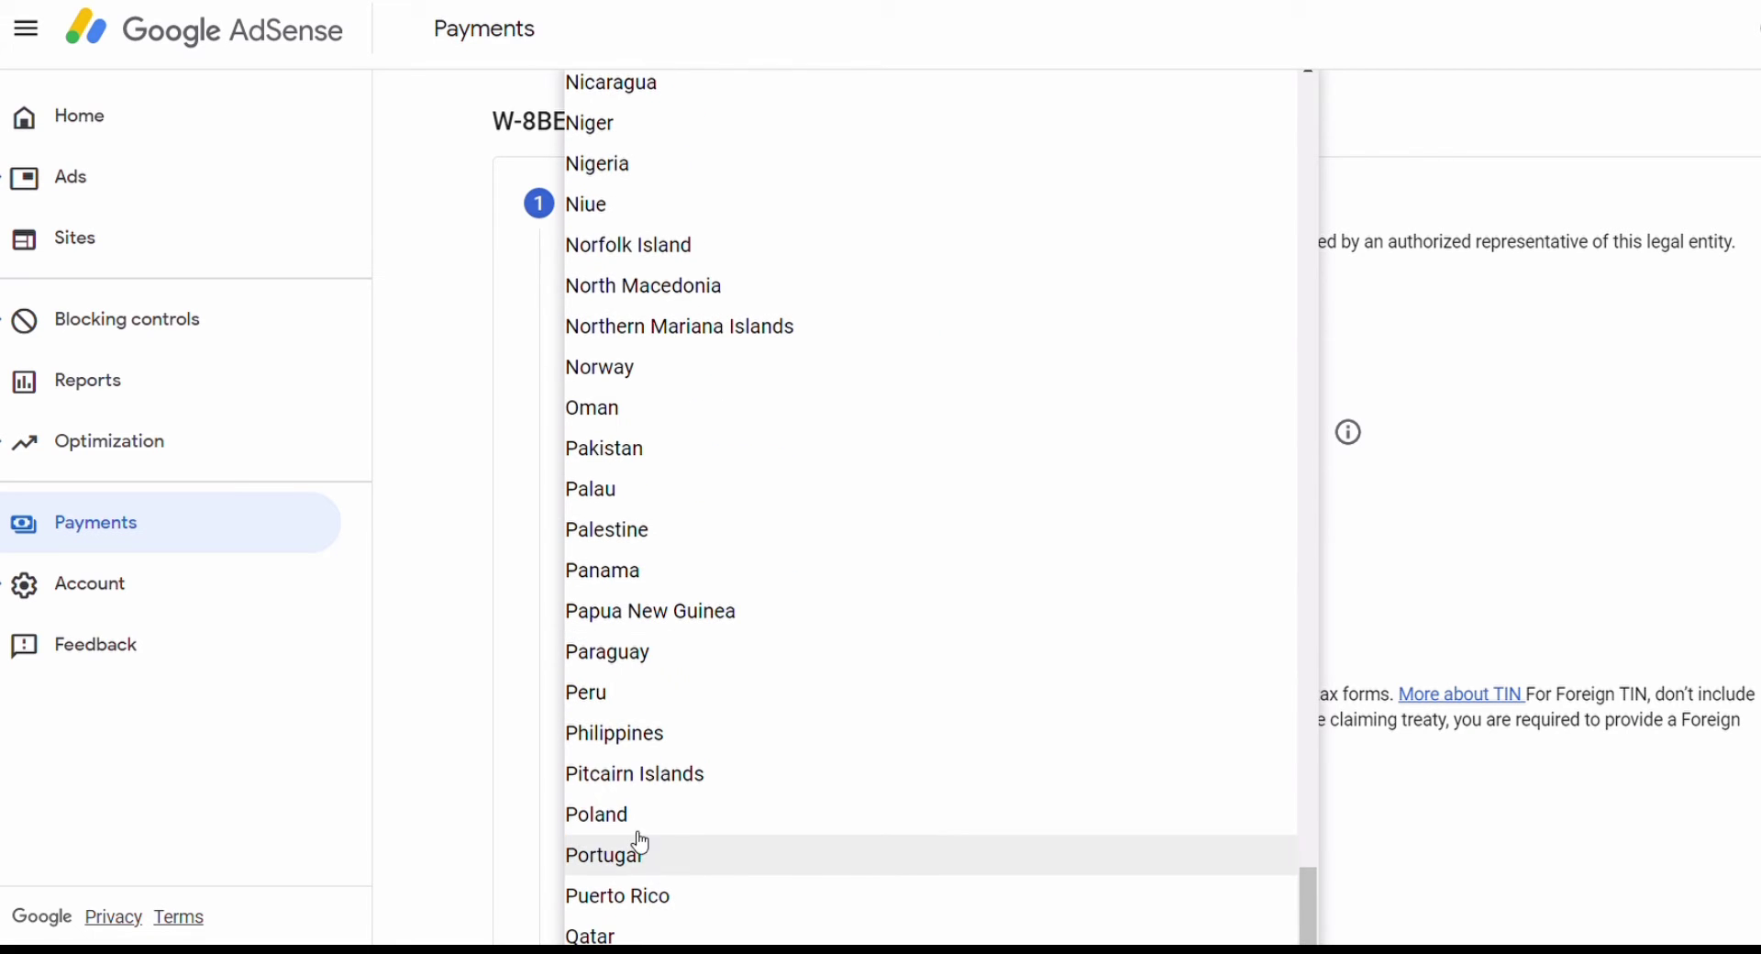
pyautogui.click(635, 733)
# Step: Enter the account holder's foreign taxpayer identification number and continue to the Address section
pyautogui.scroll(-3, 652, 733)
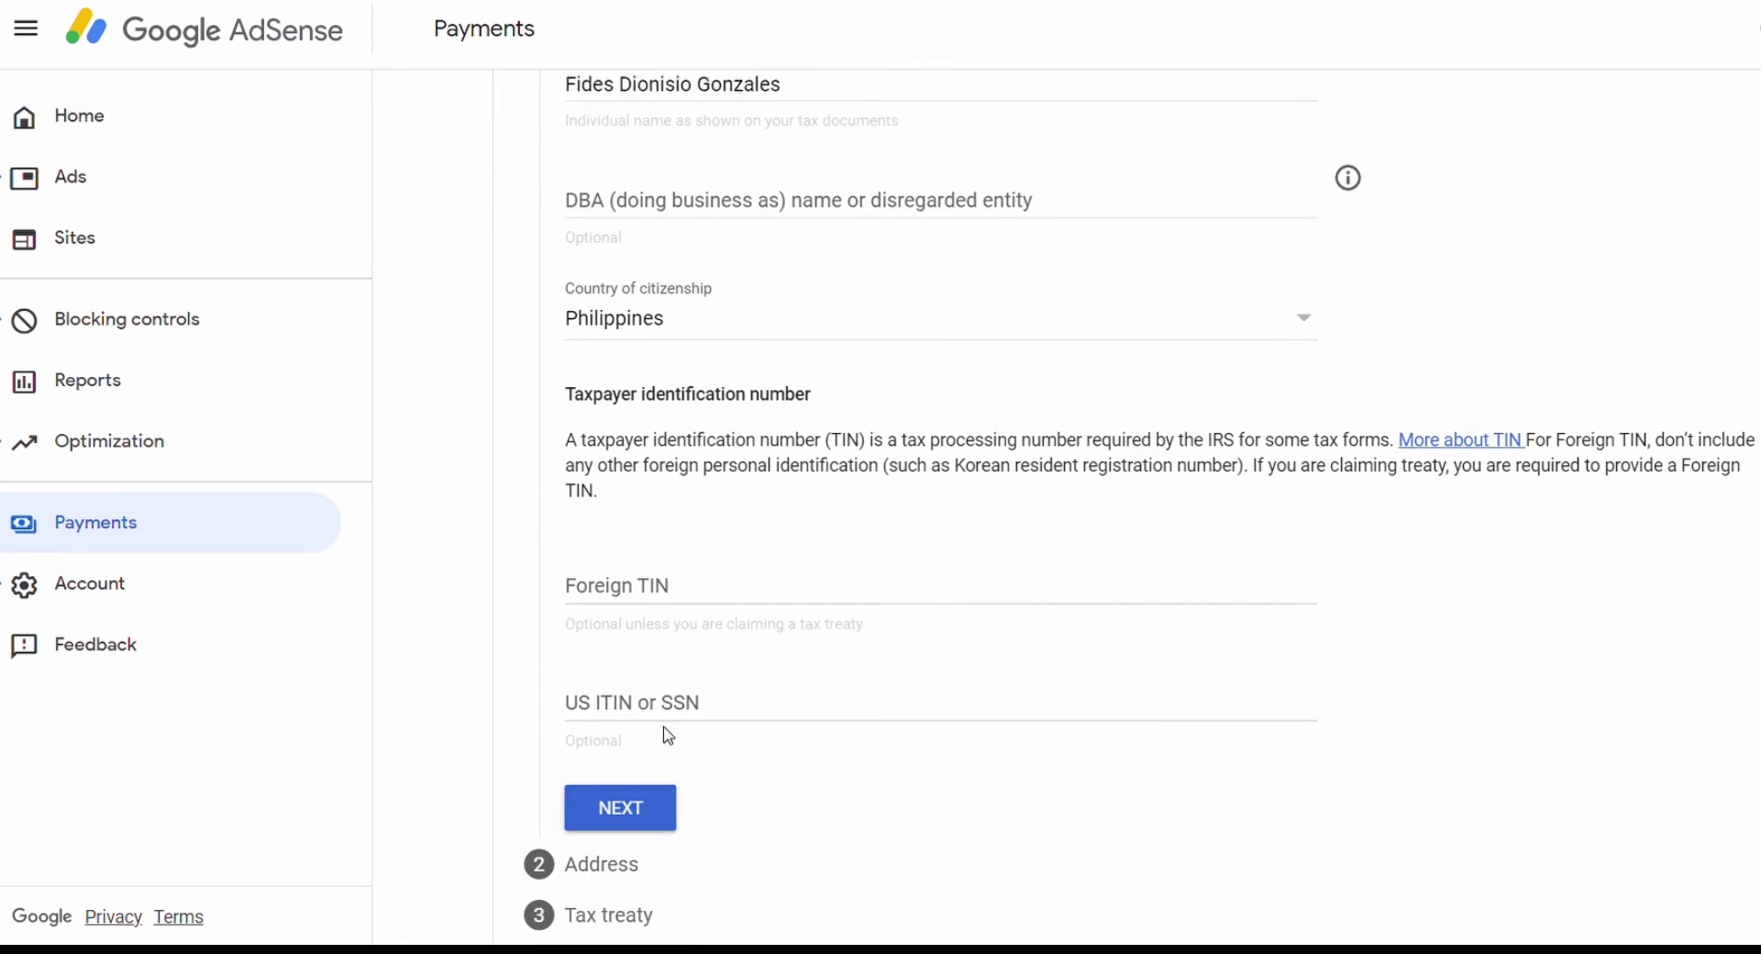
pyautogui.click(668, 594)
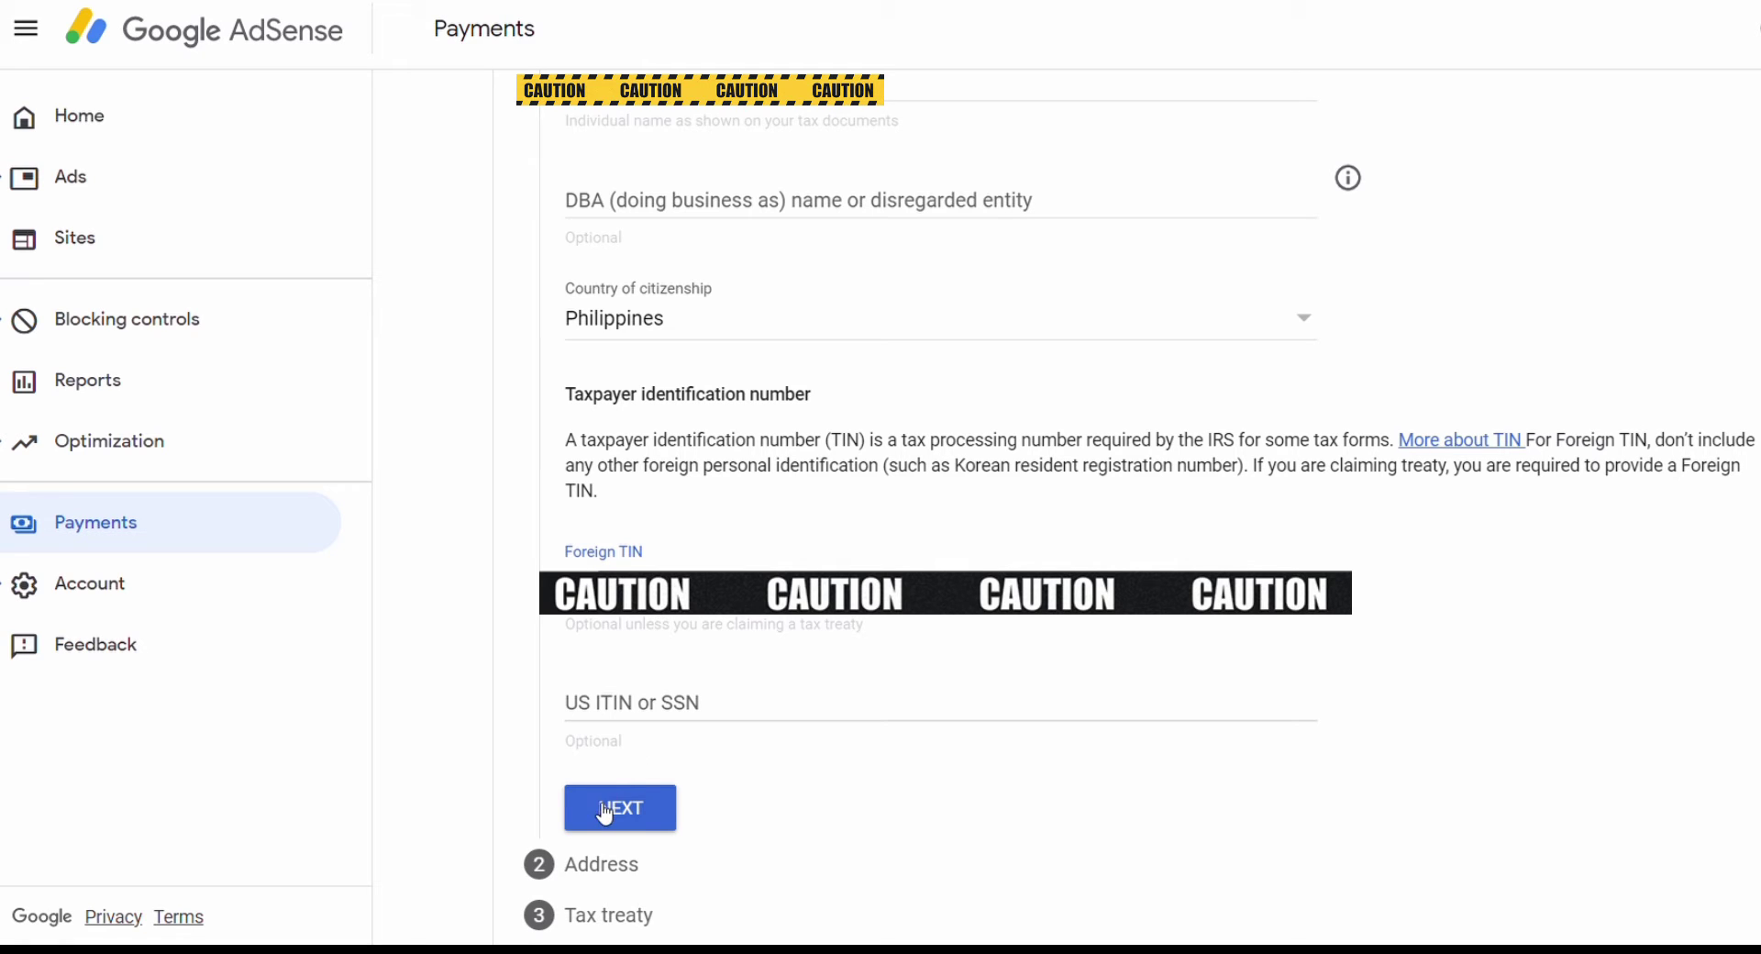
pyautogui.scroll(-2, 719, 762)
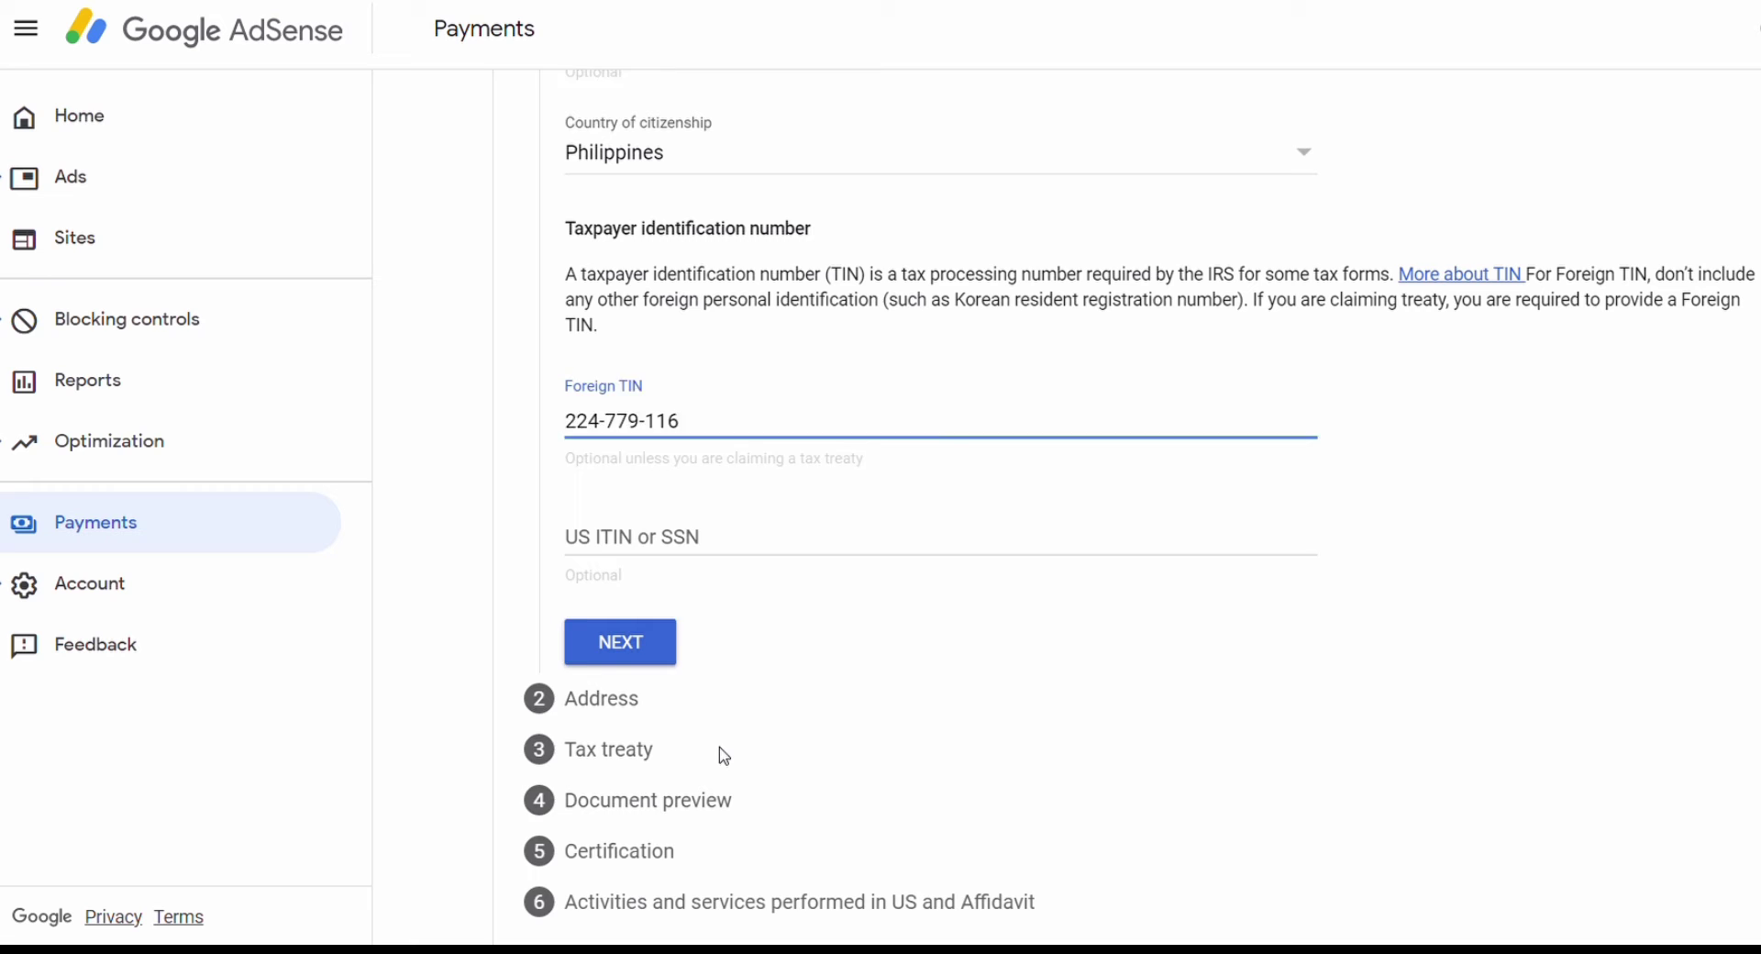
pyautogui.click(620, 631)
# Step: Mark the permanent residence as a PO Box or in-care-of address and fill in the street address, suburb, city and postal code
pyautogui.scroll(5, 684, 303)
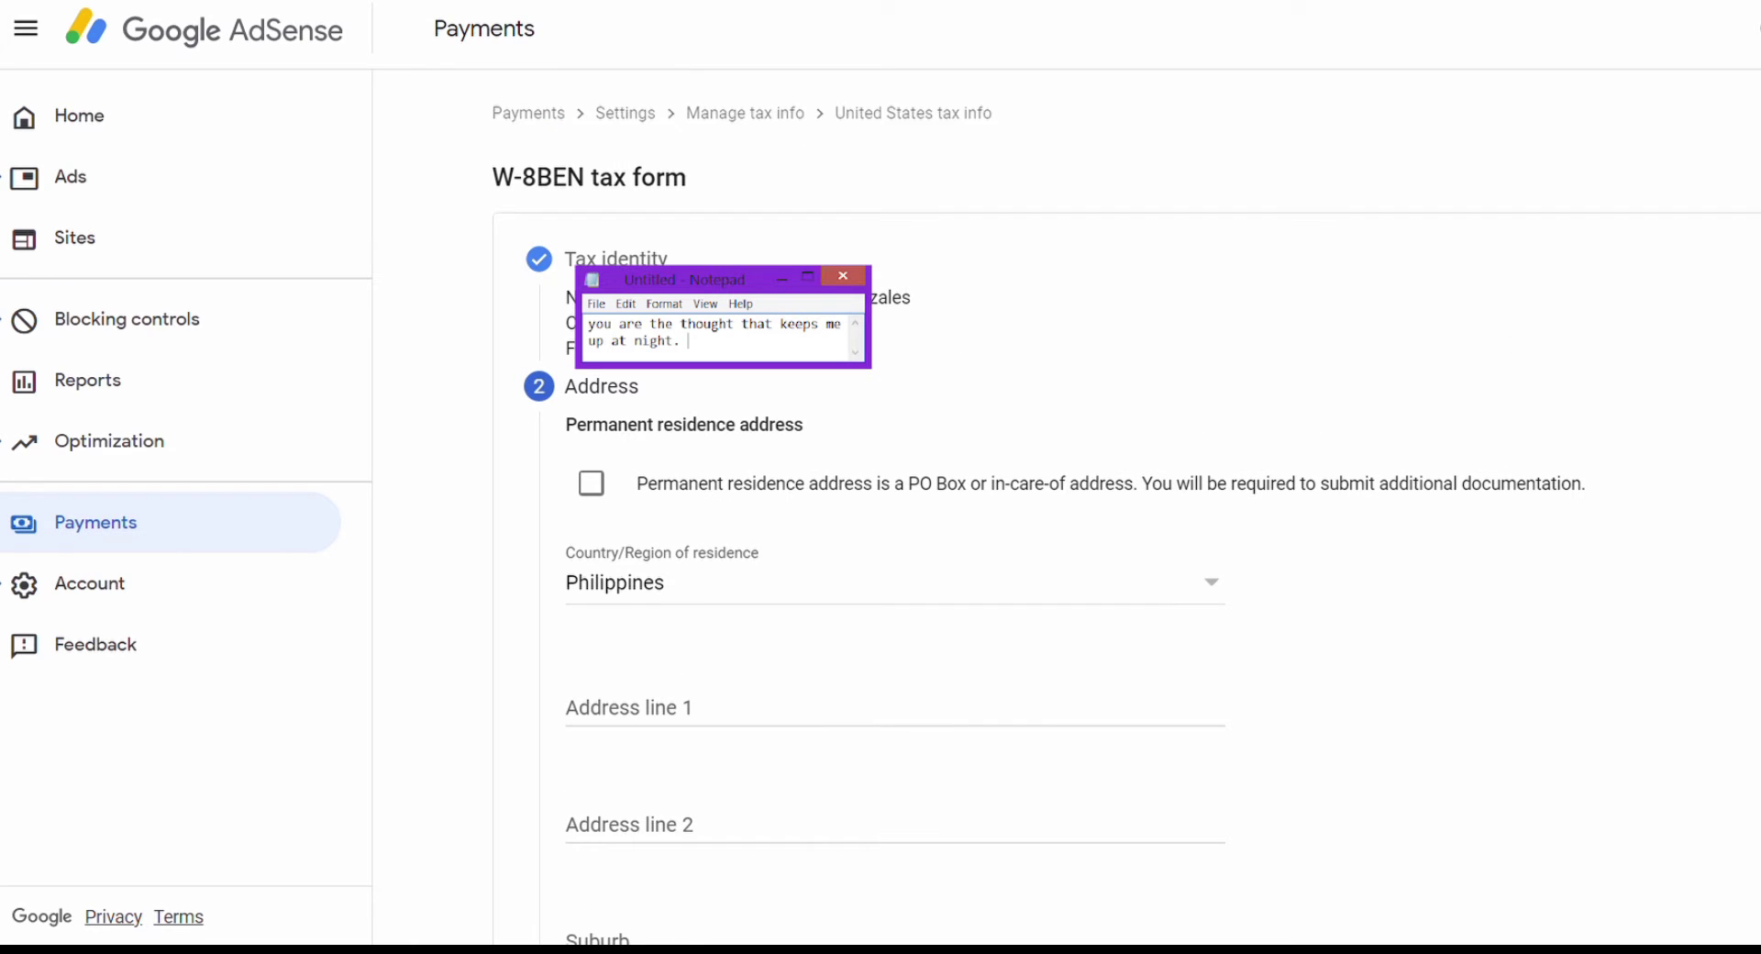
pyautogui.click(594, 486)
pyautogui.click(621, 723)
pyautogui.click(630, 743)
pyautogui.scroll(-5, 630, 744)
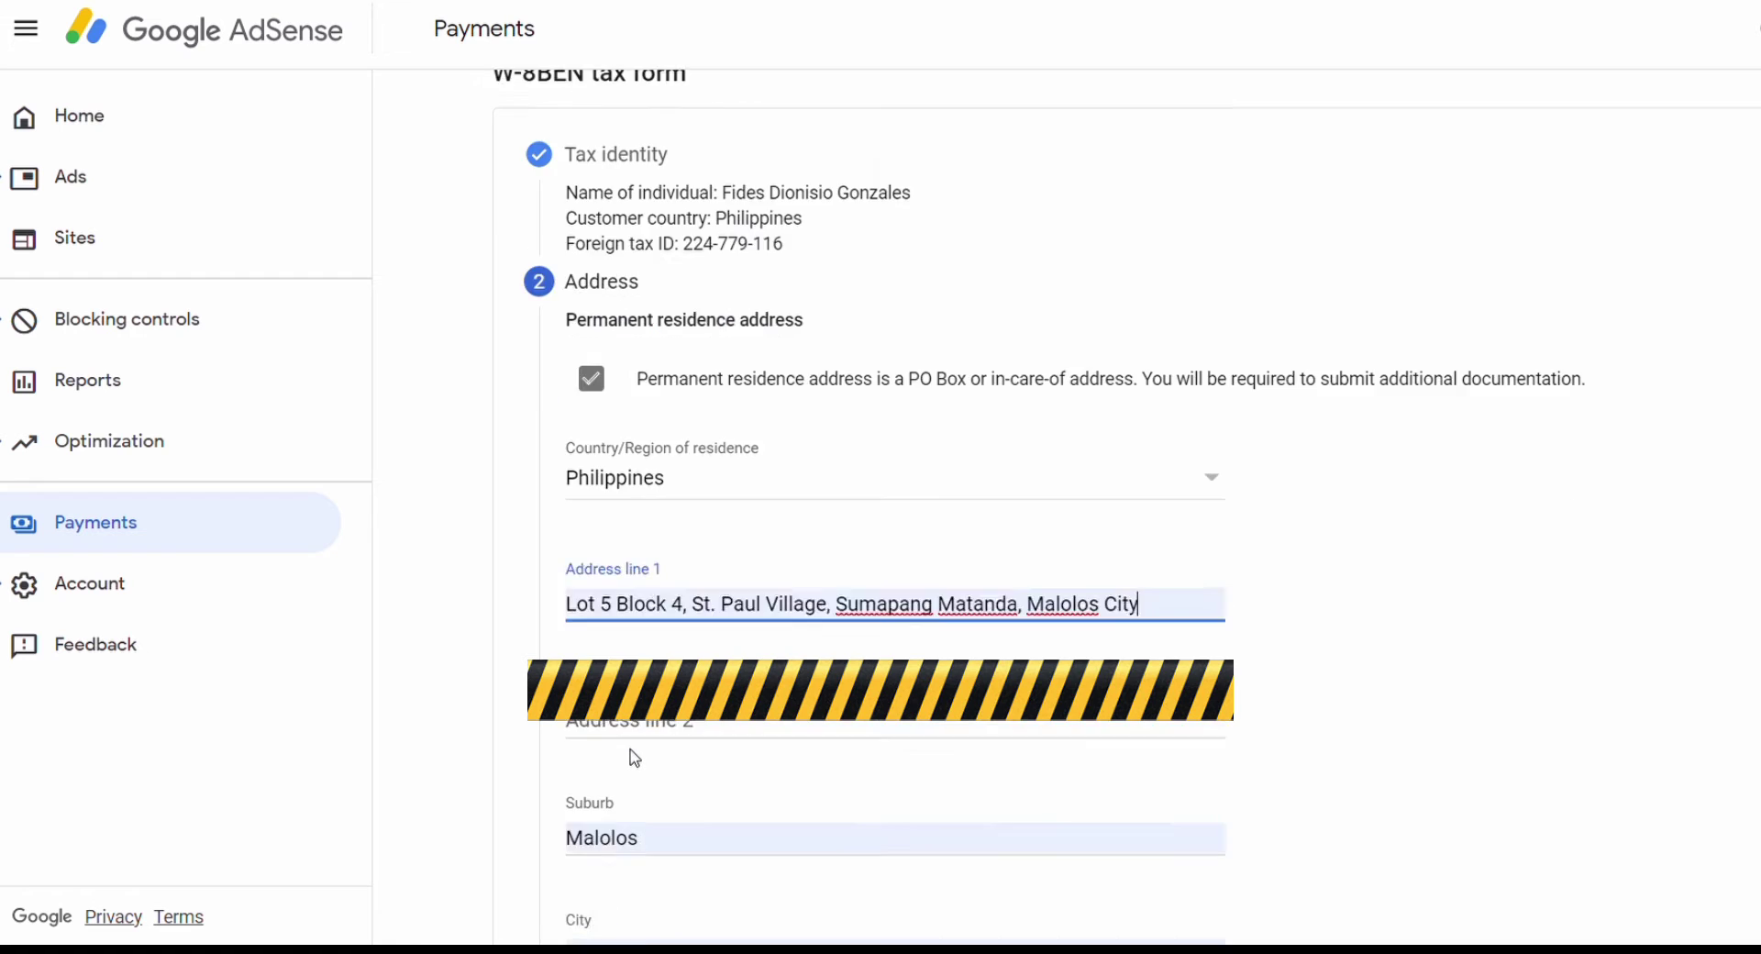
pyautogui.scroll(-2, 622, 736)
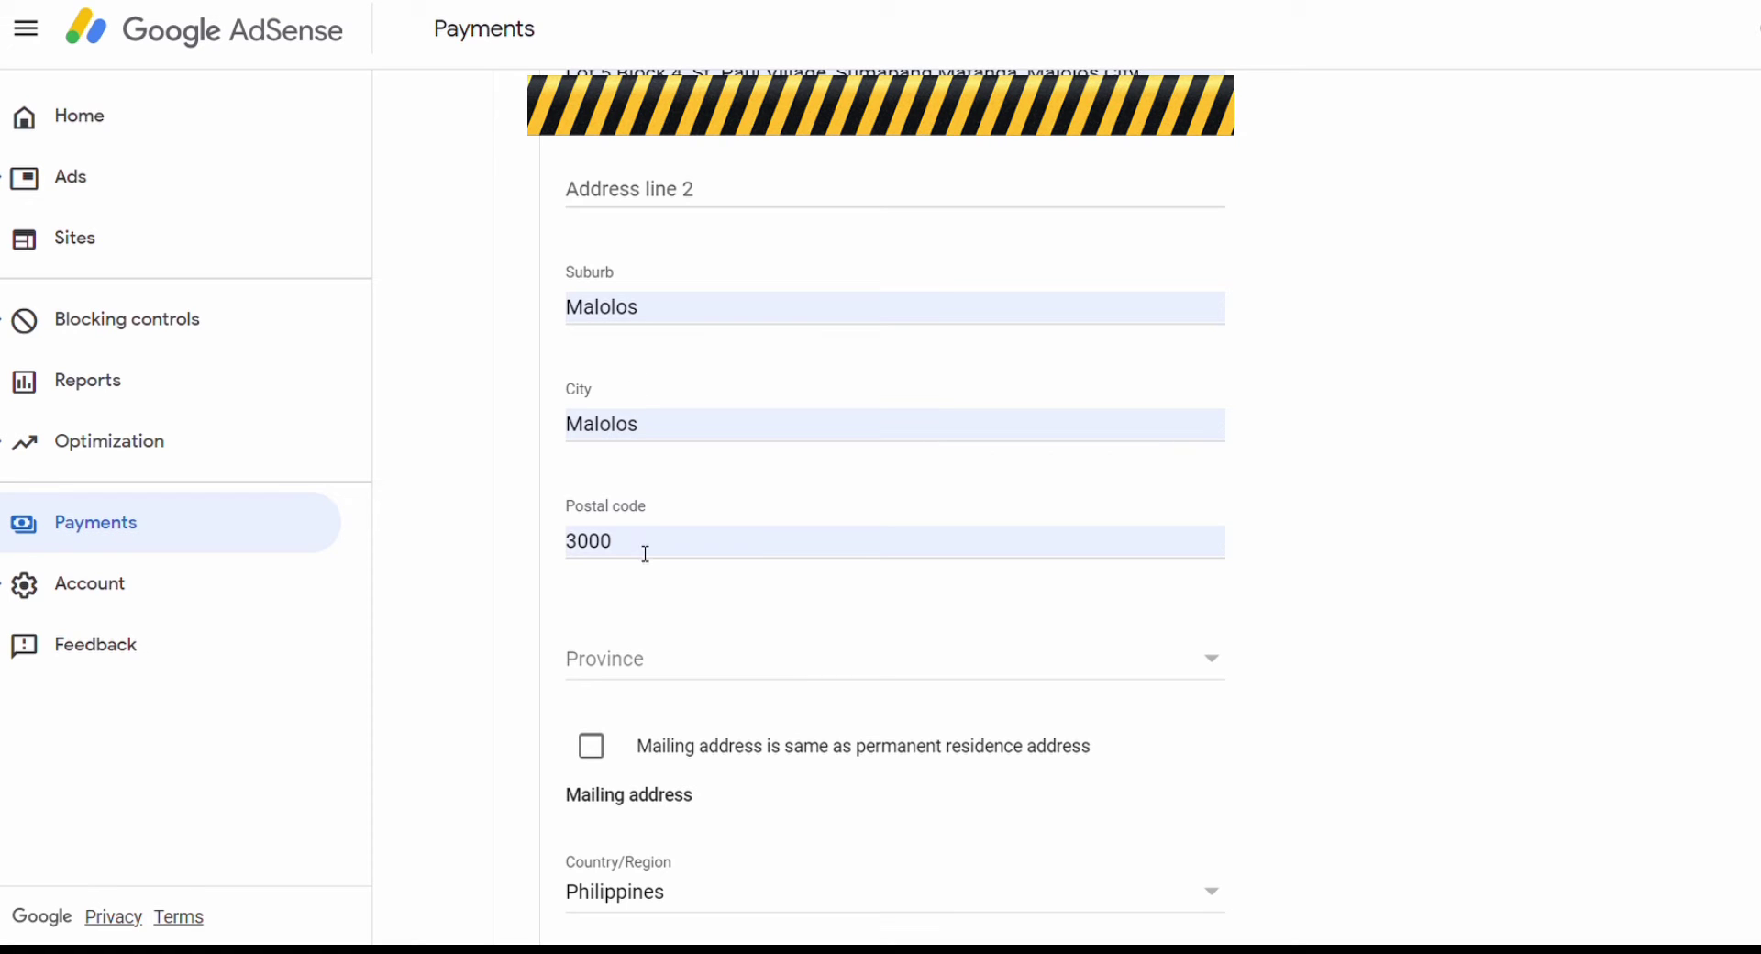
# Step: Select the account holder's province for the permanent residence address
pyautogui.scroll(-3, 646, 554)
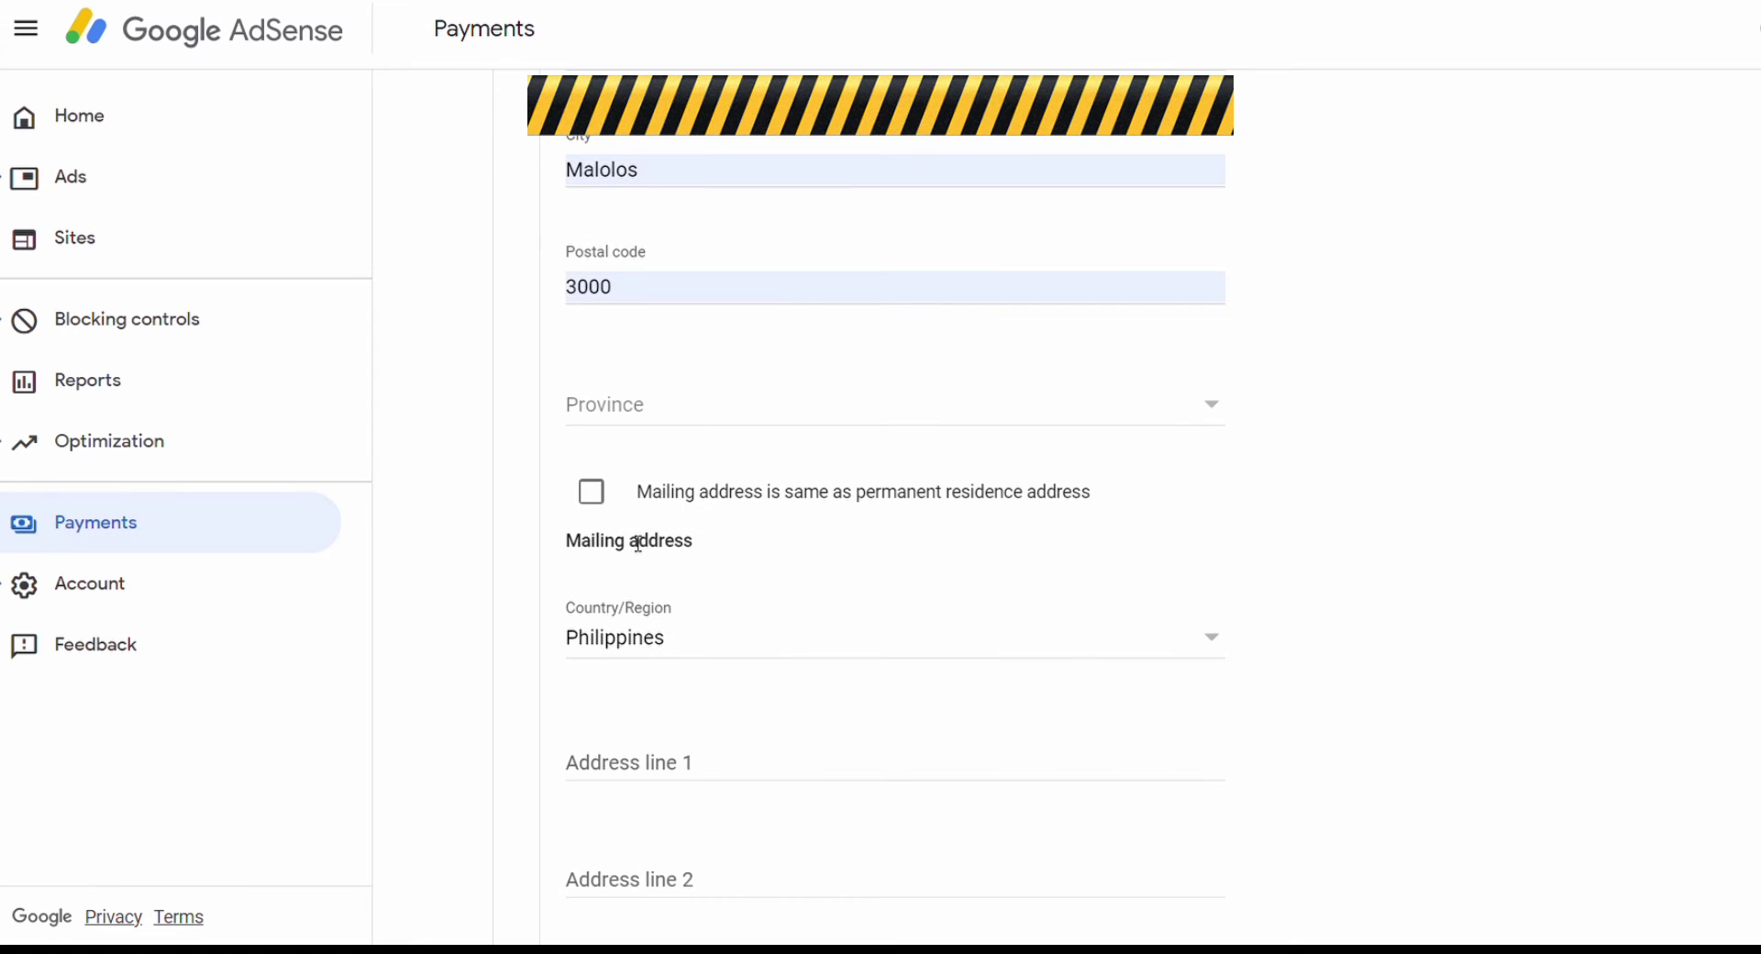
pyautogui.click(608, 430)
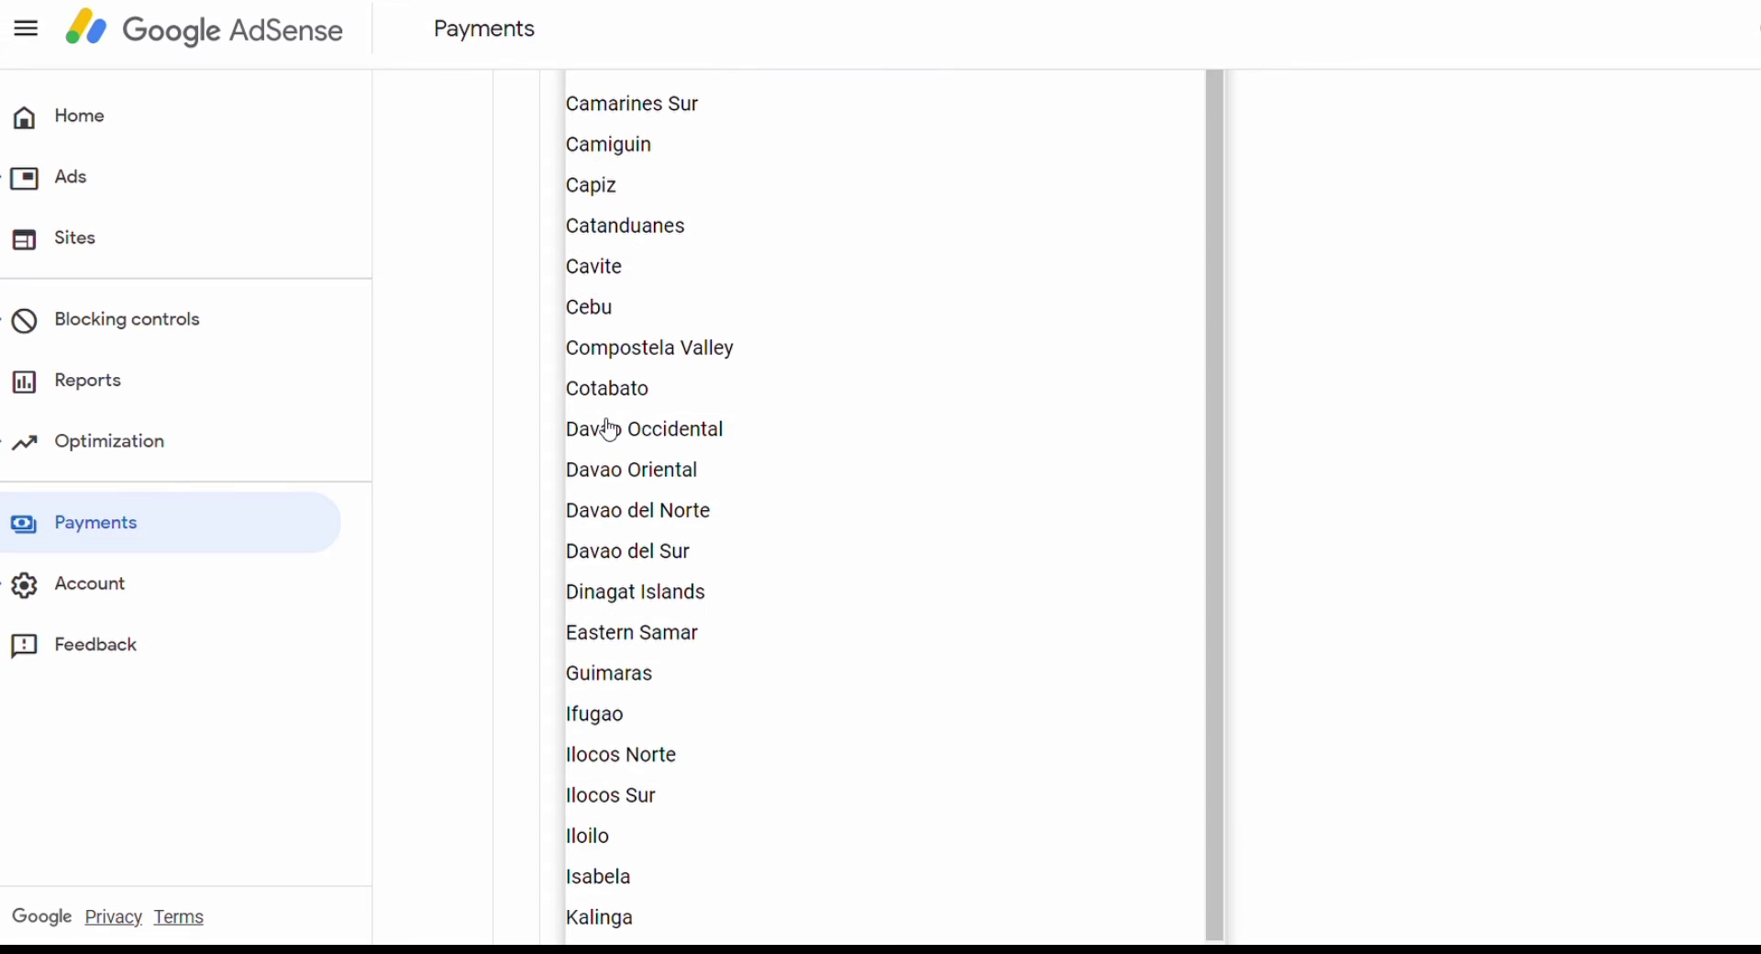
pyautogui.scroll(8, 617, 385)
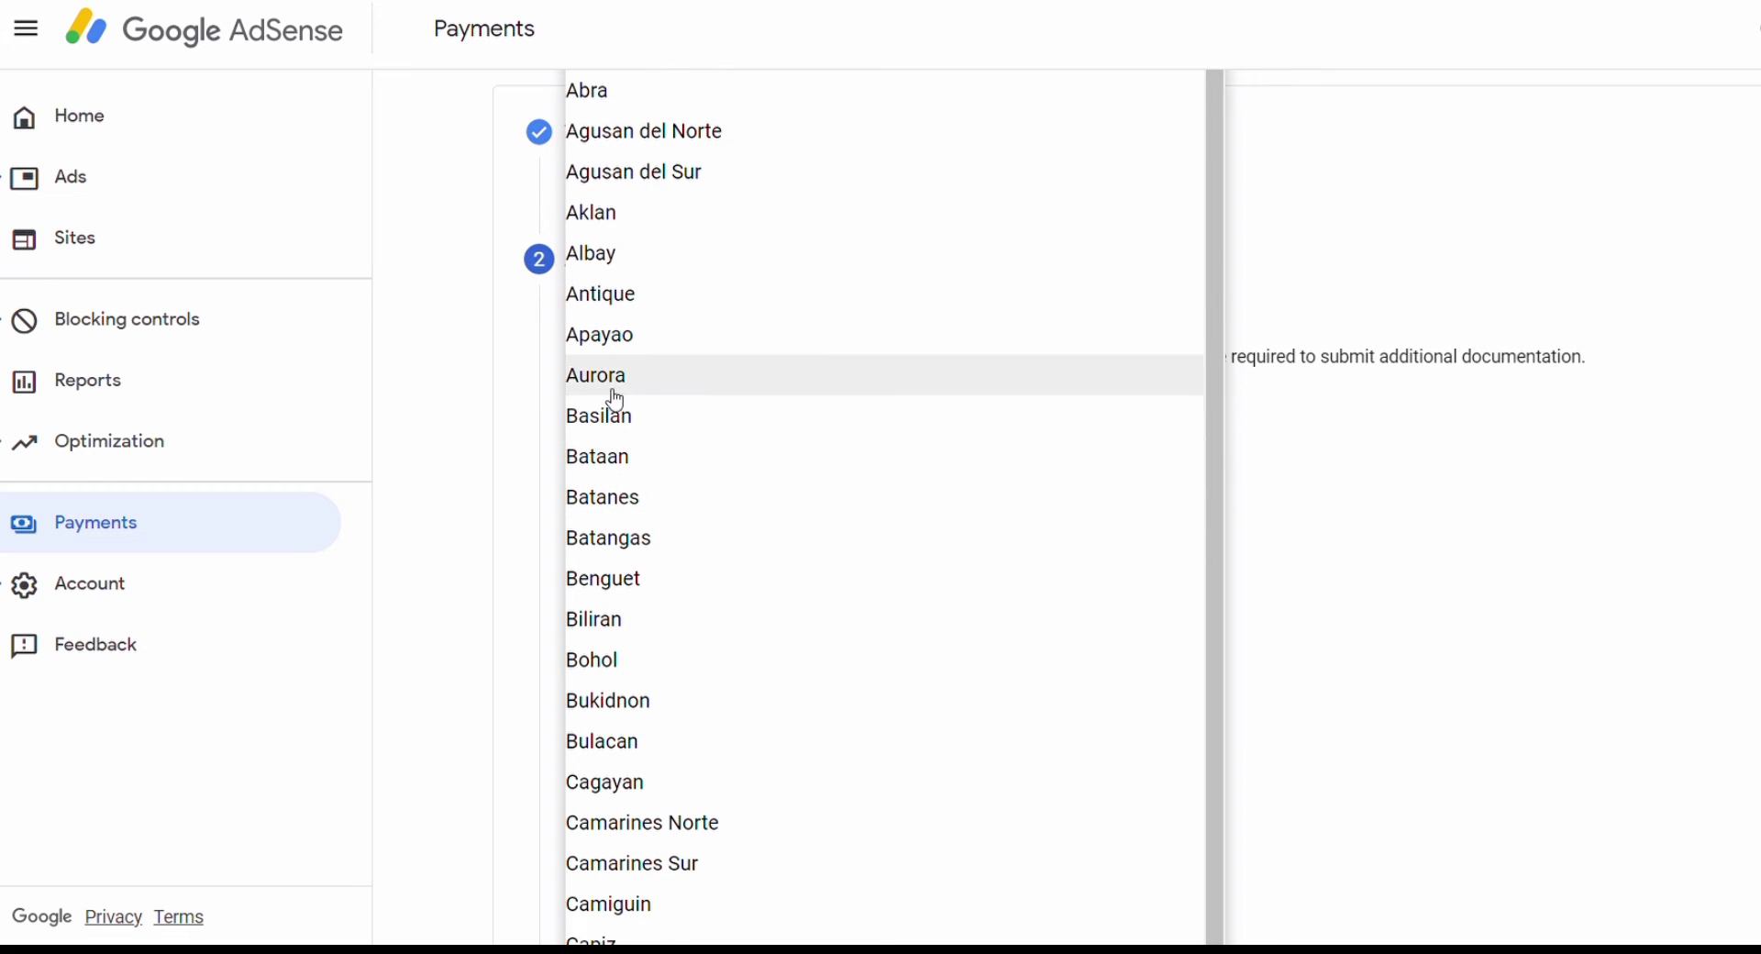
pyautogui.click(614, 744)
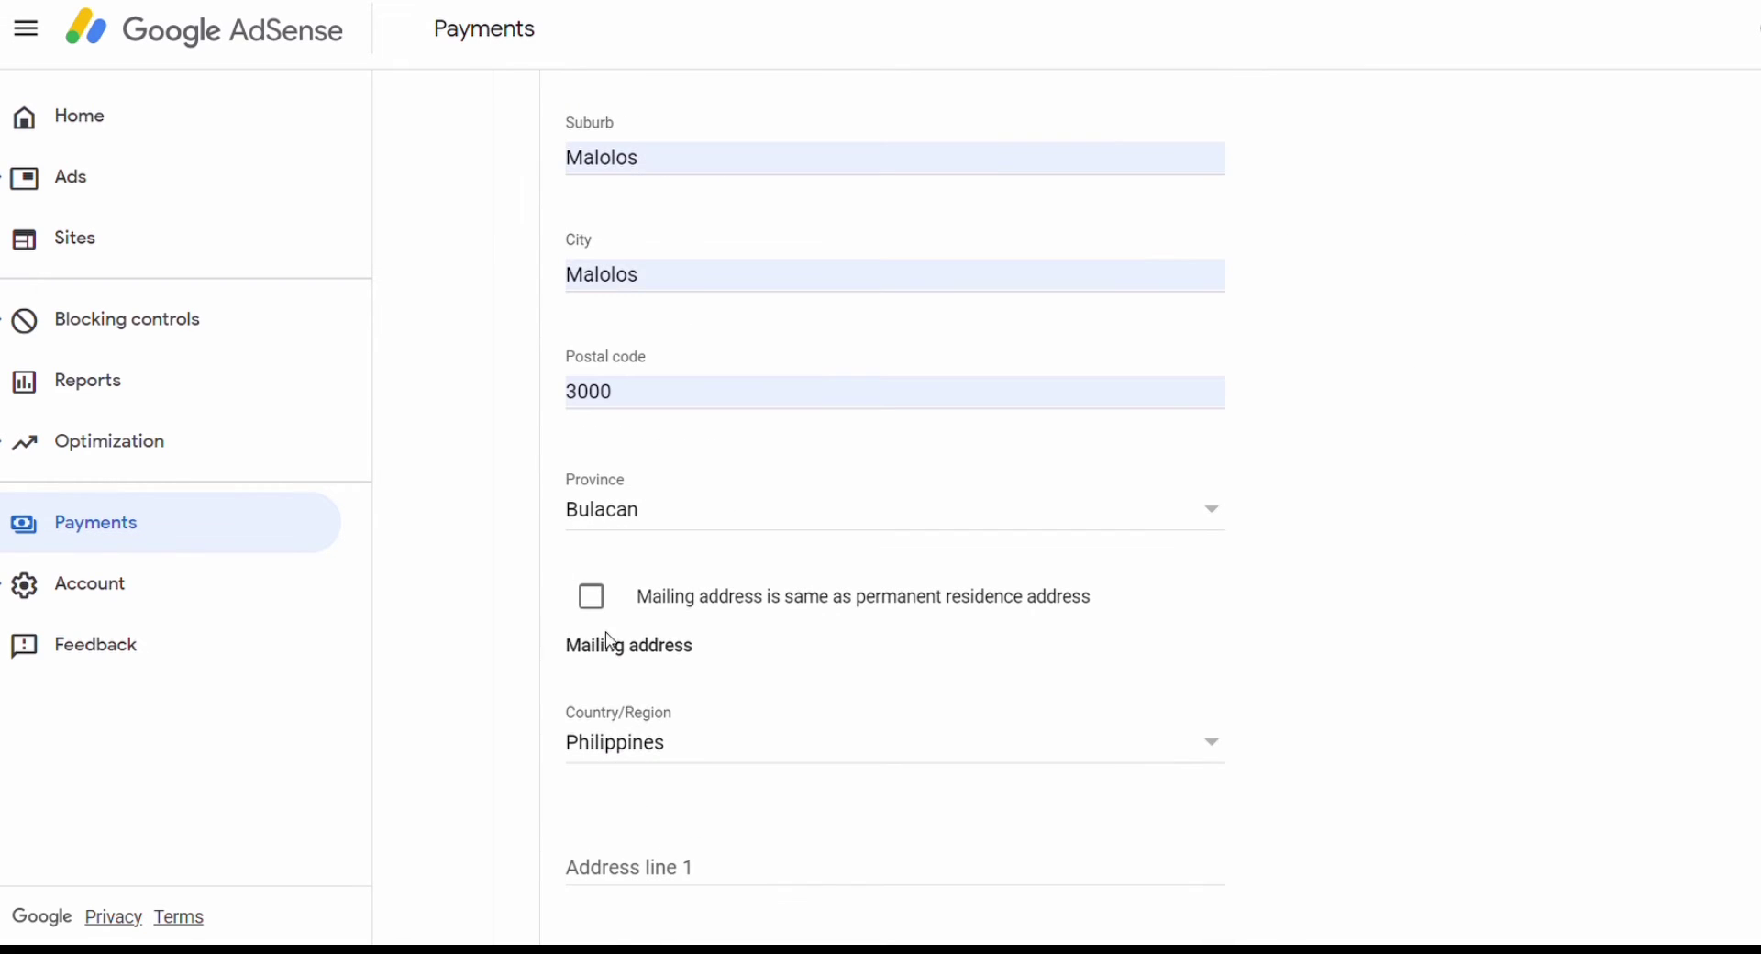
# Step: Mark the mailing address as the same as the permanent residence address and continue to the Tax treaty section
pyautogui.scroll(-3, 614, 587)
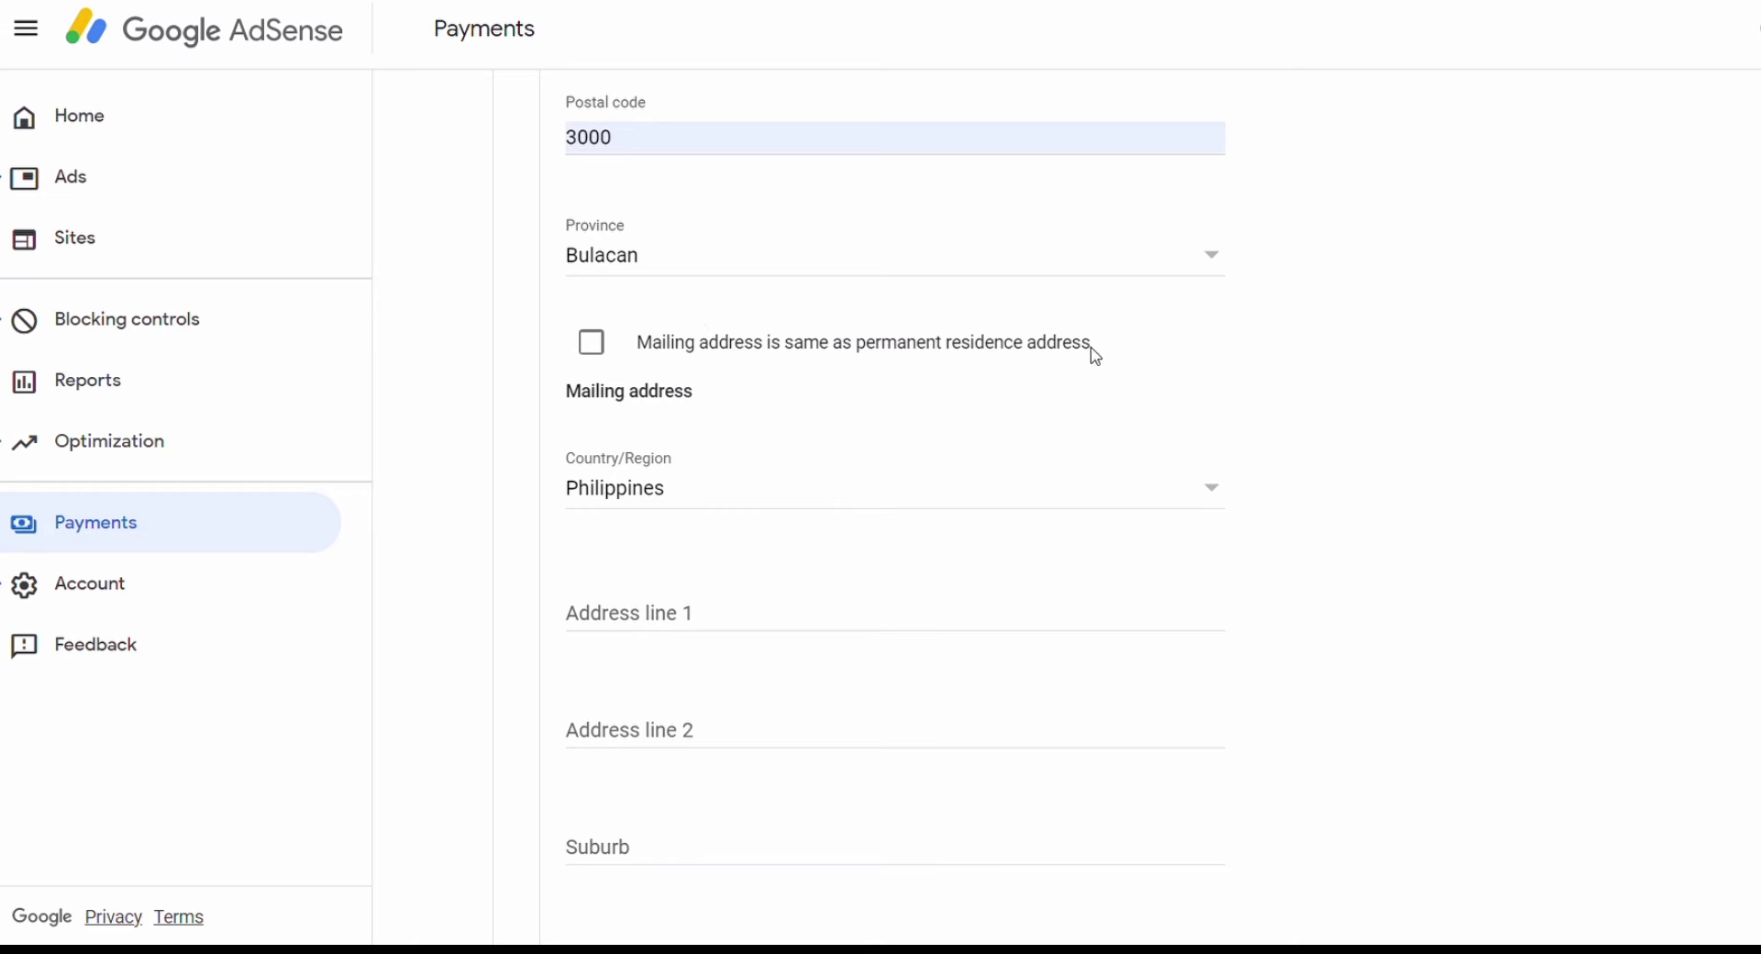
pyautogui.click(592, 344)
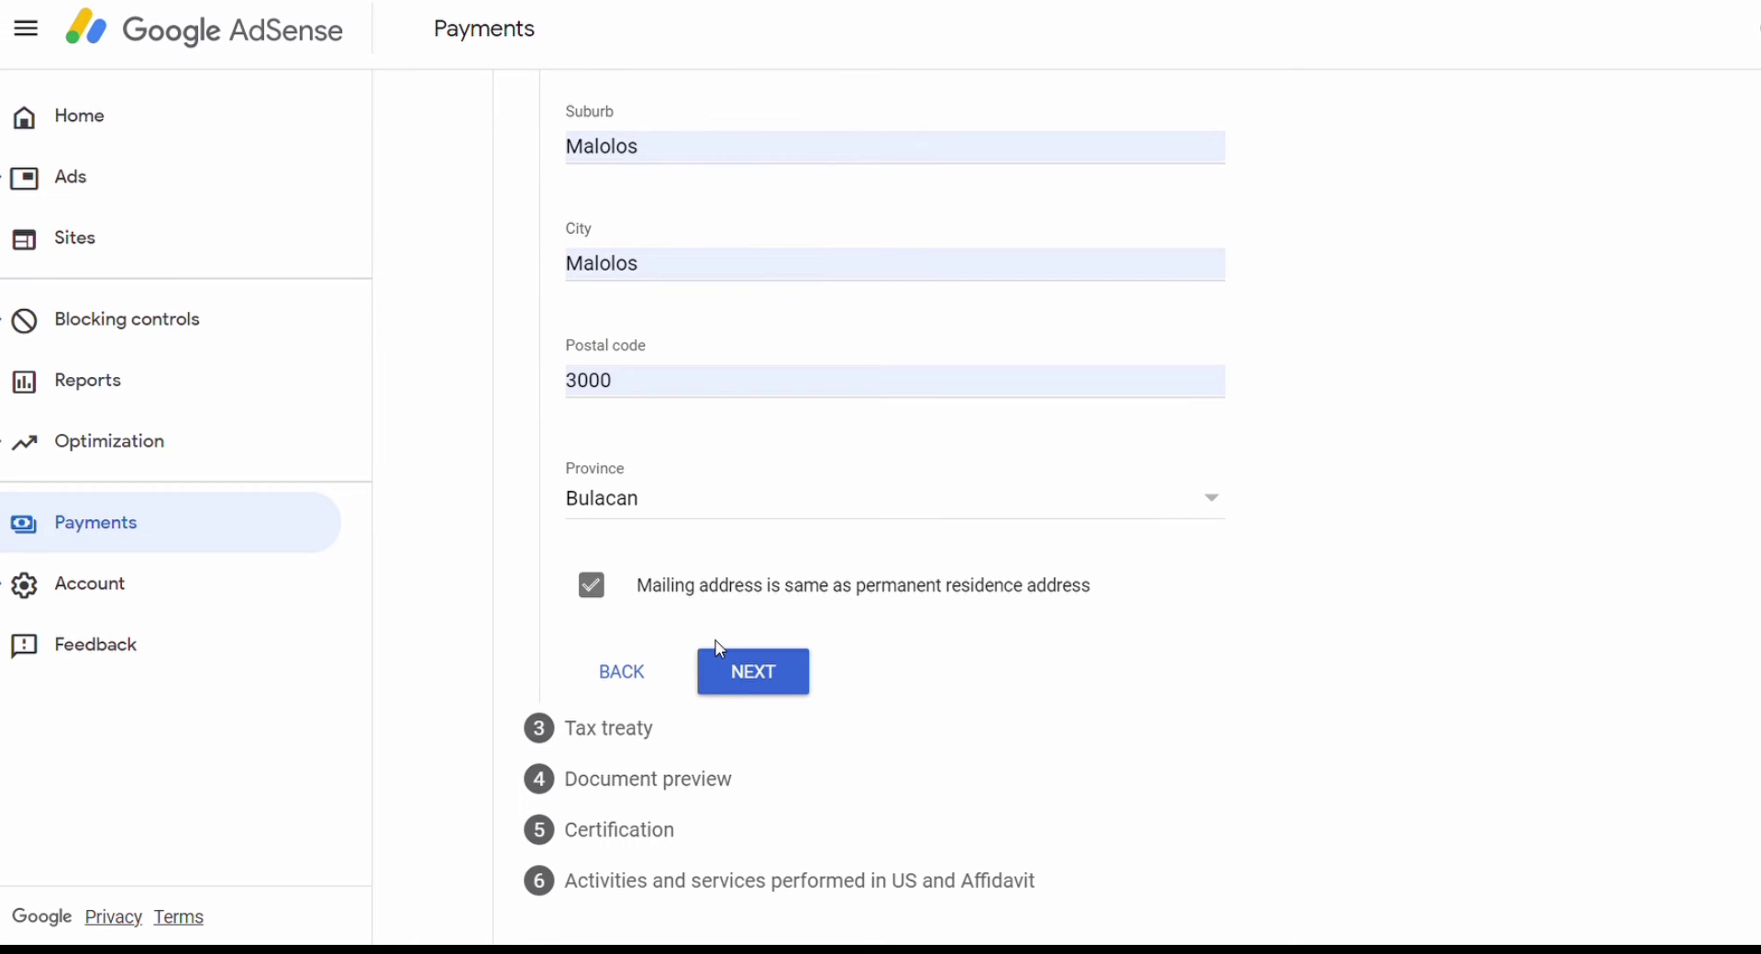
pyautogui.click(766, 690)
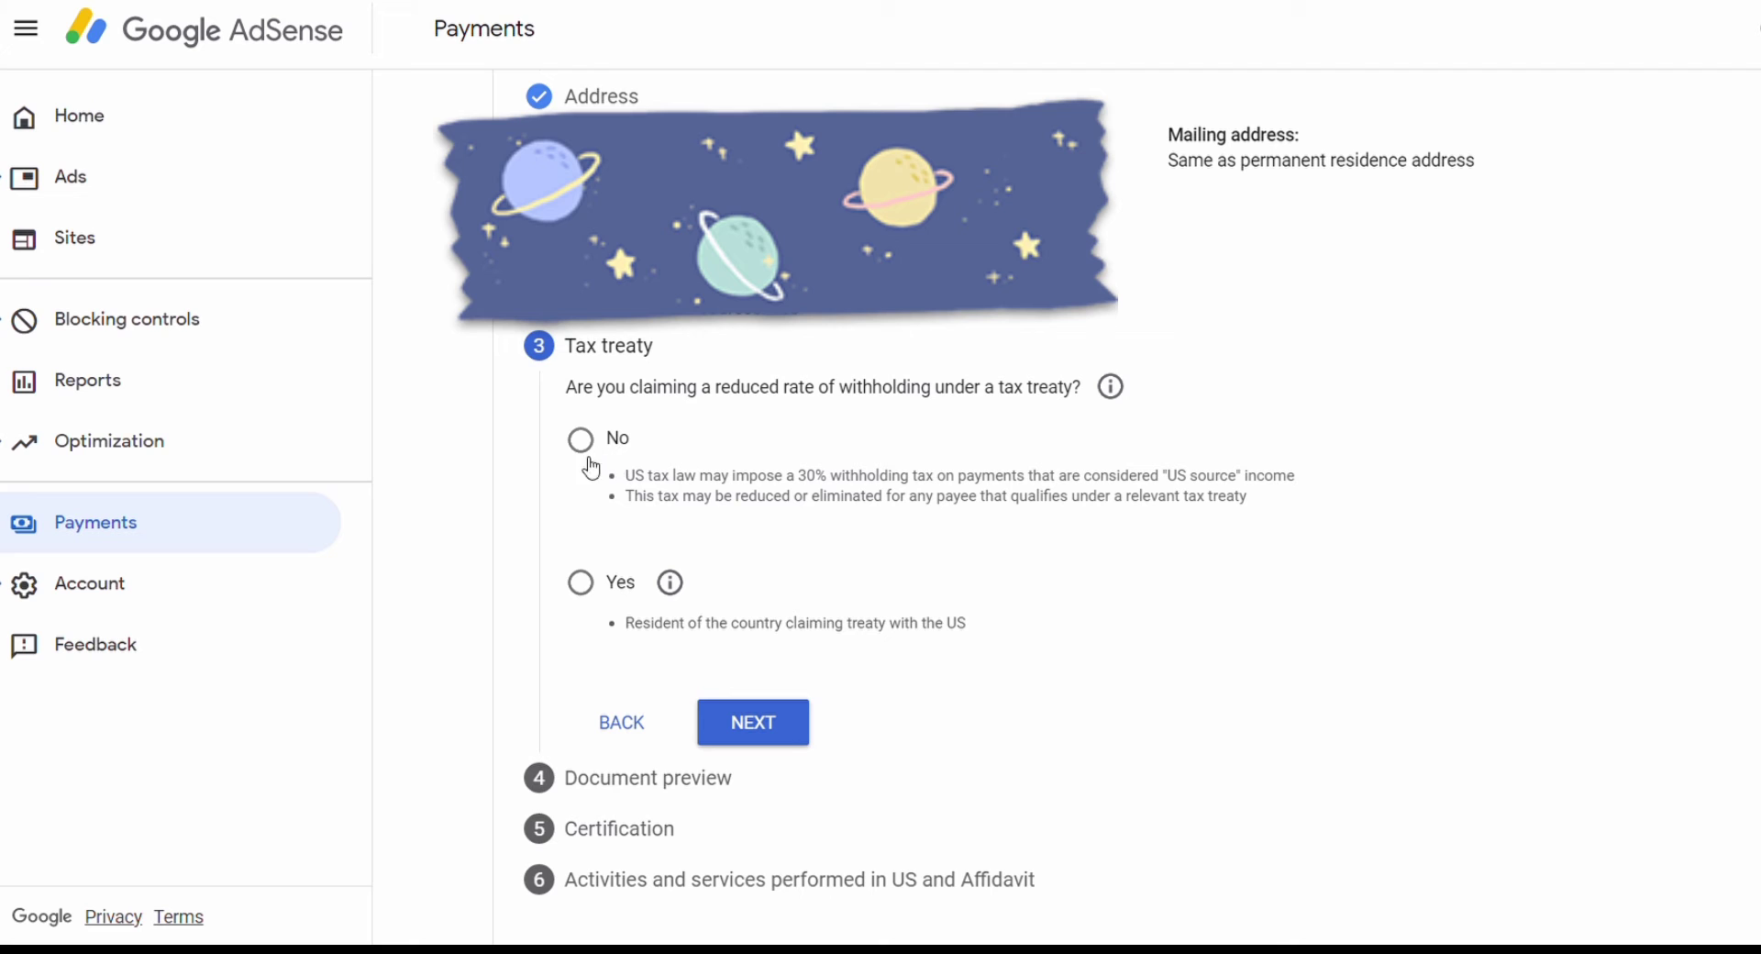
# Step: Claim a reduced withholding rate under a tax treaty as a resident of the treaty country, with Philippines as the country
pyautogui.click(581, 583)
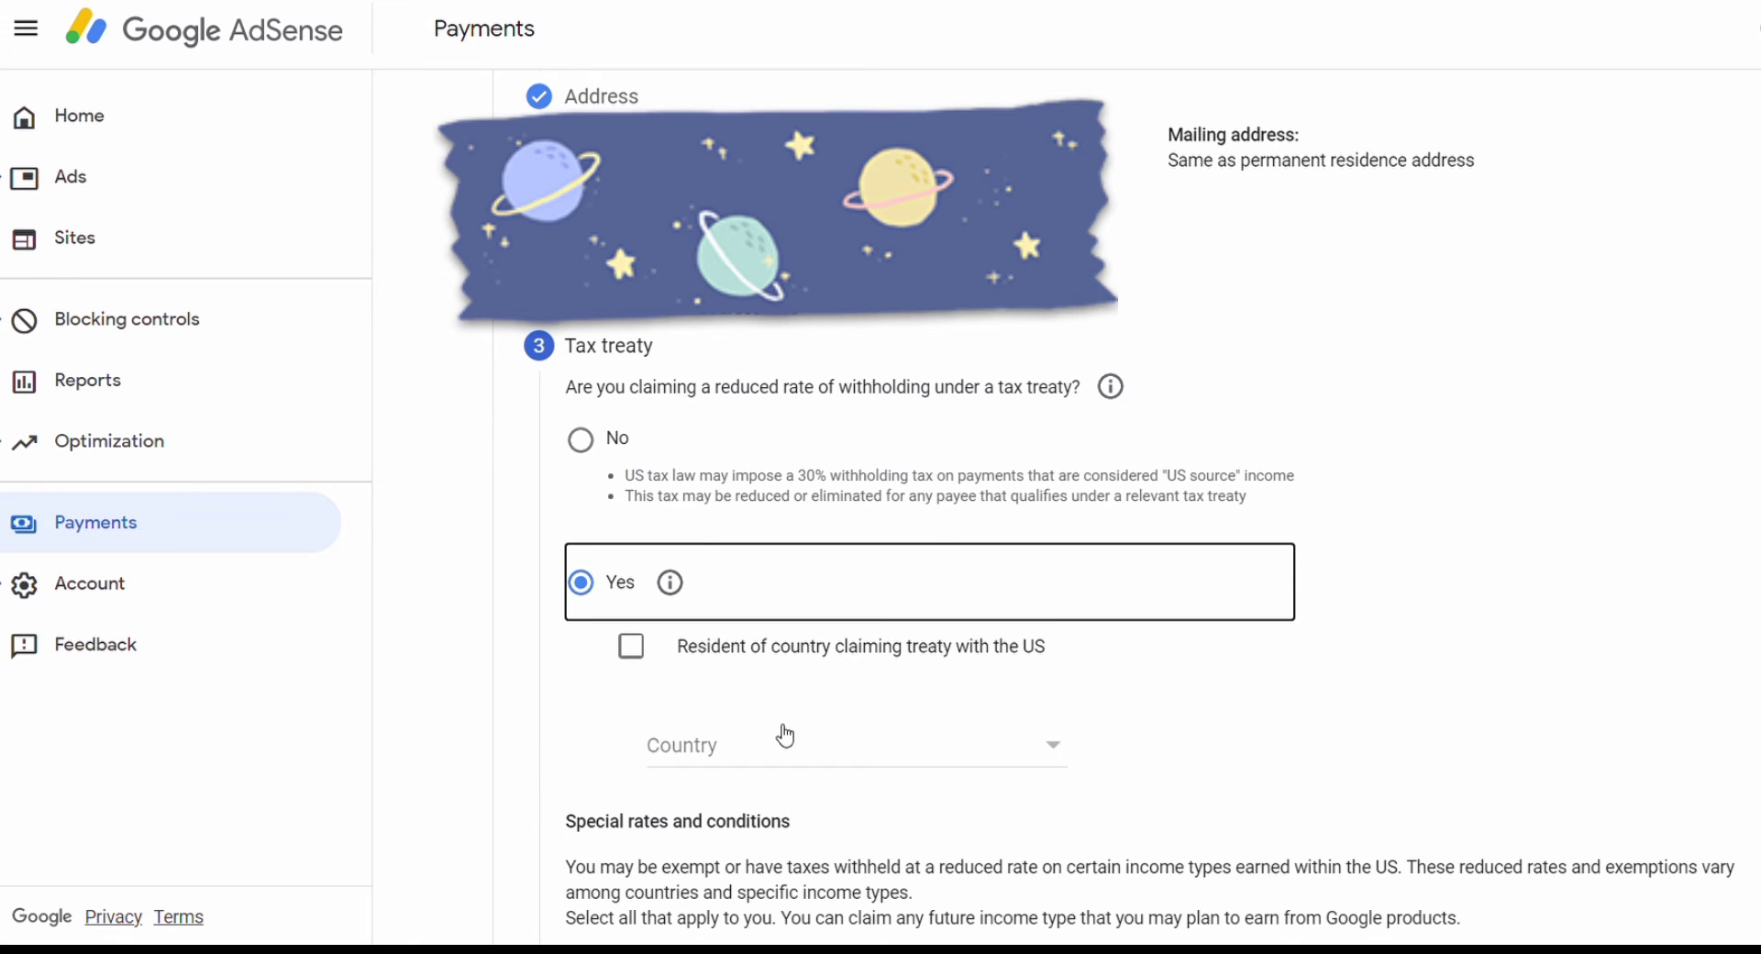
pyautogui.scroll(-3, 785, 736)
pyautogui.click(632, 392)
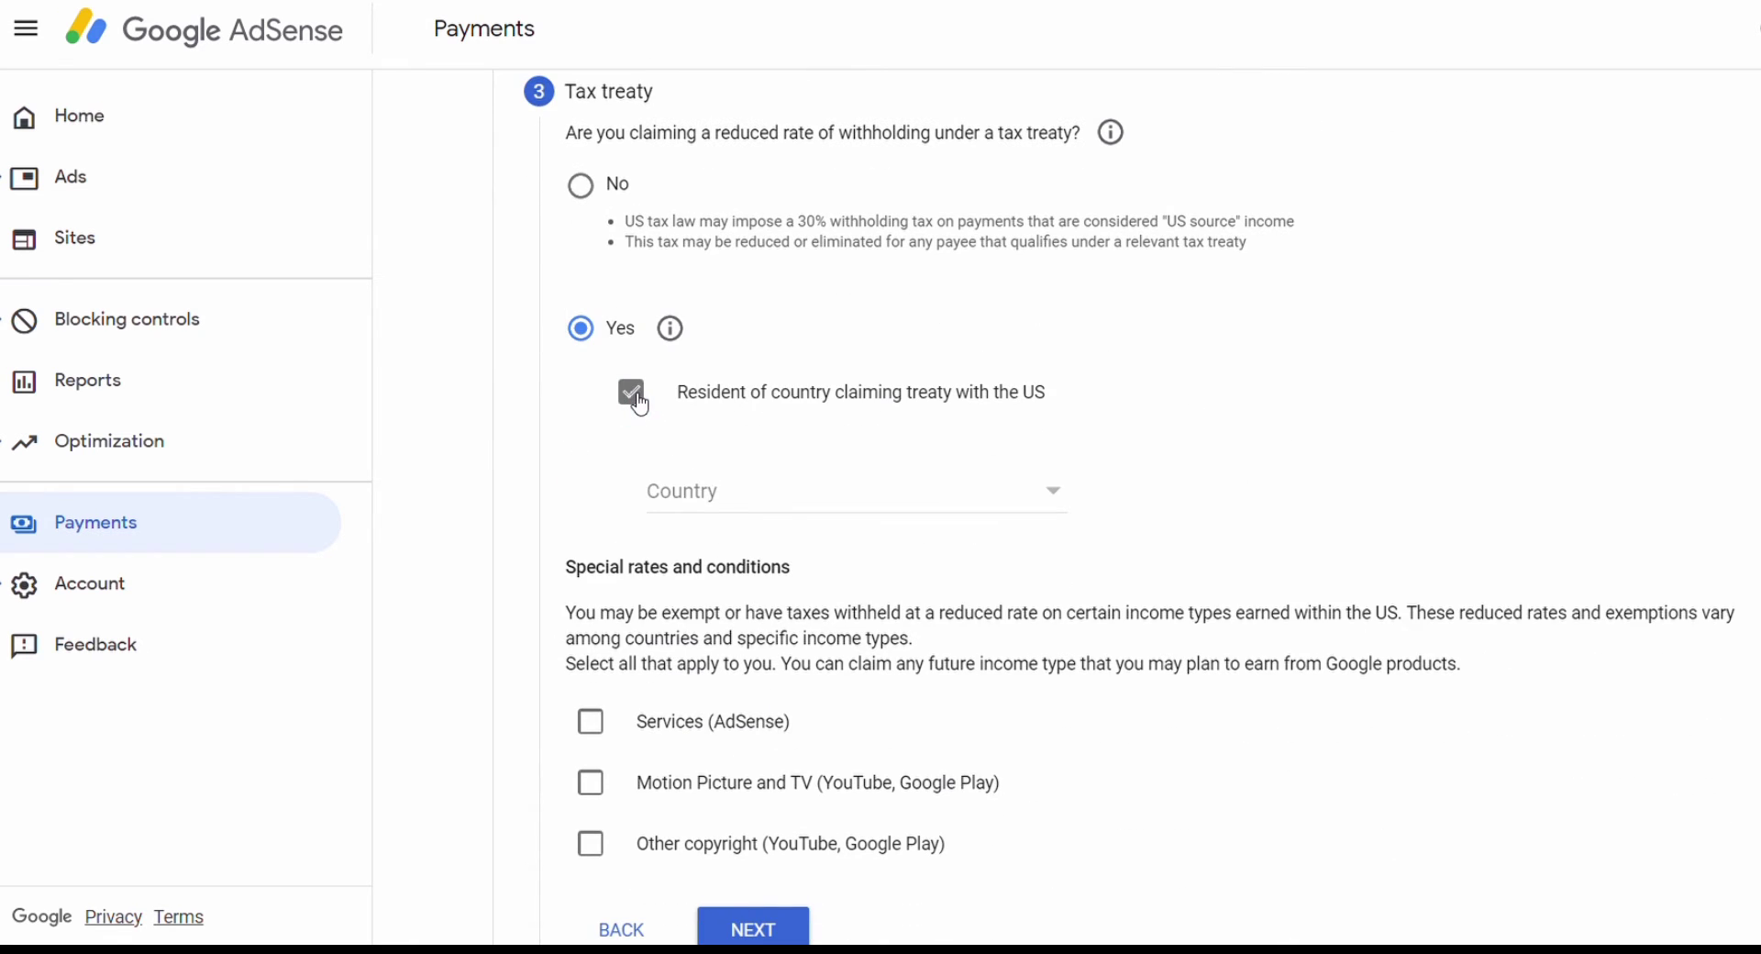
pyautogui.click(786, 503)
pyautogui.scroll(-5, 724, 697)
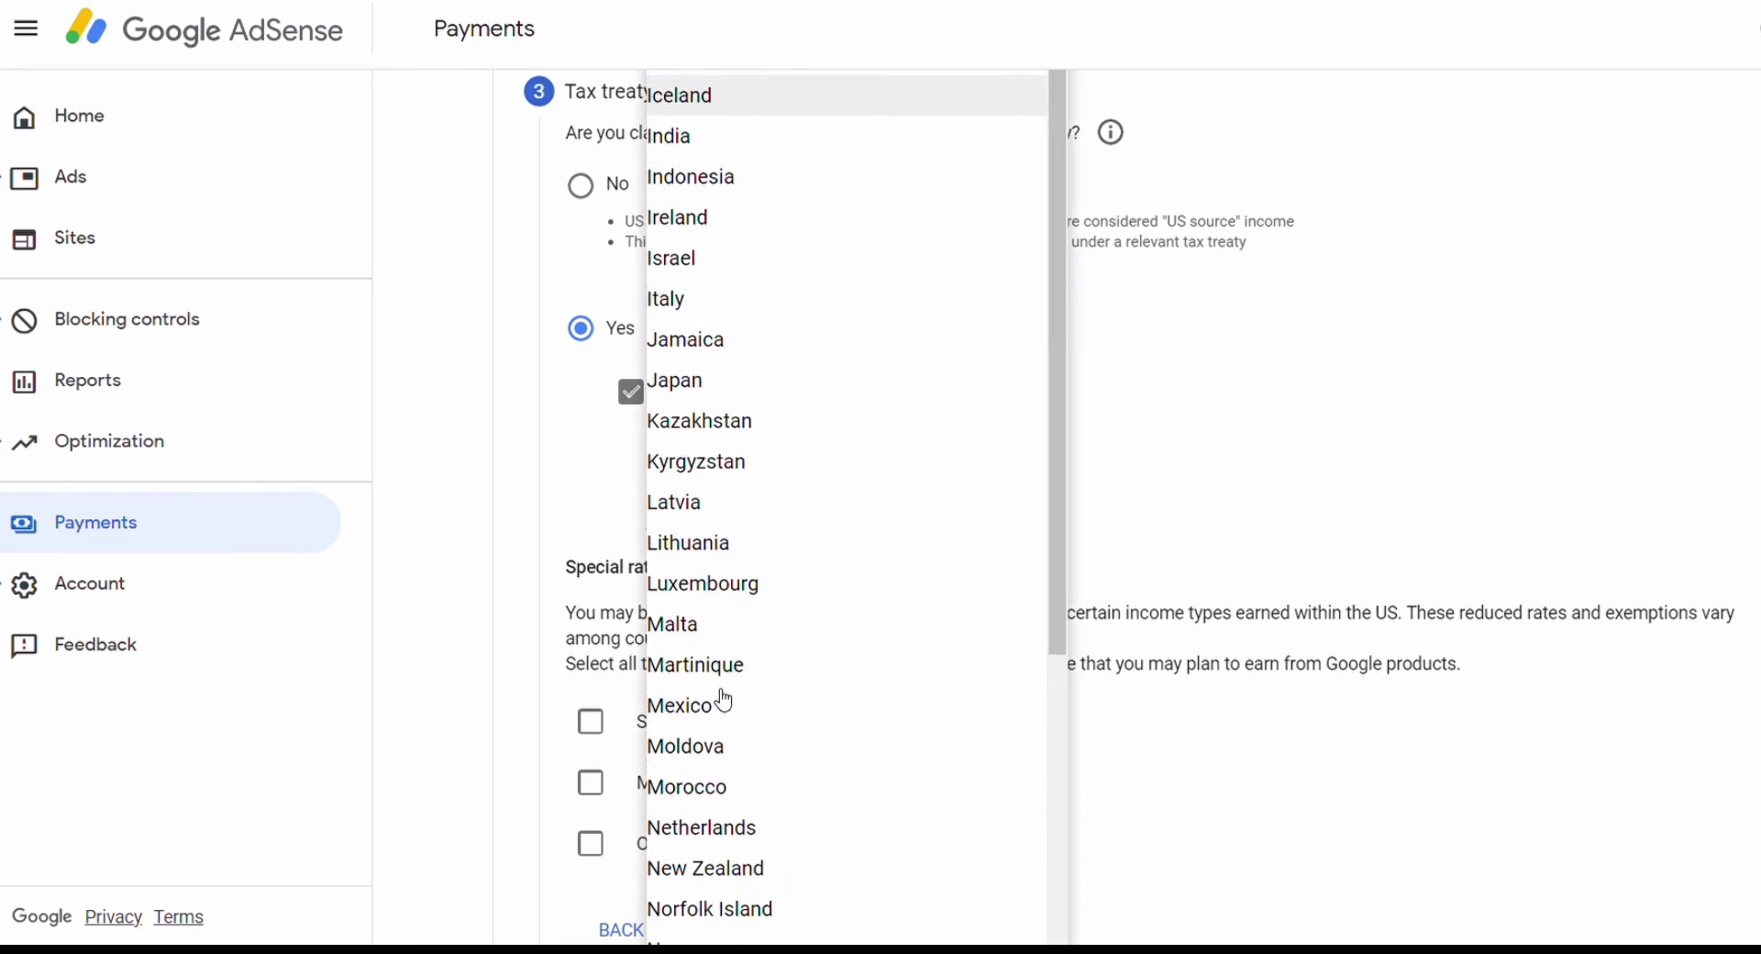
pyautogui.scroll(-7, 723, 701)
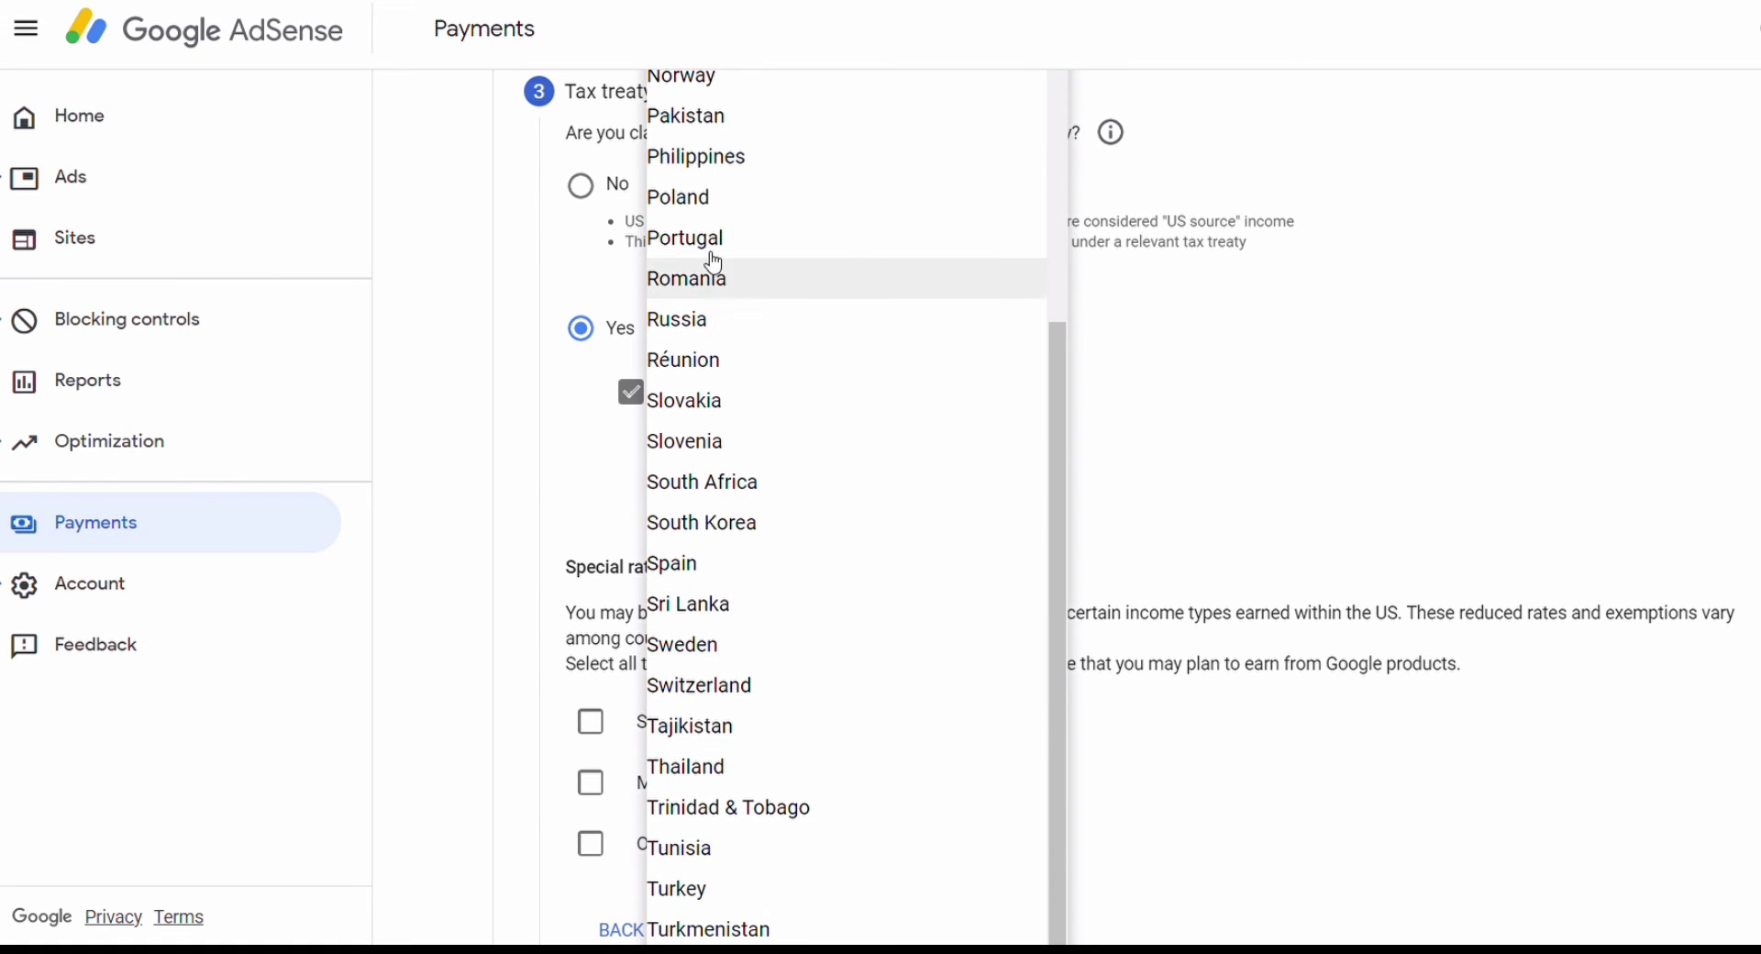
pyautogui.click(697, 158)
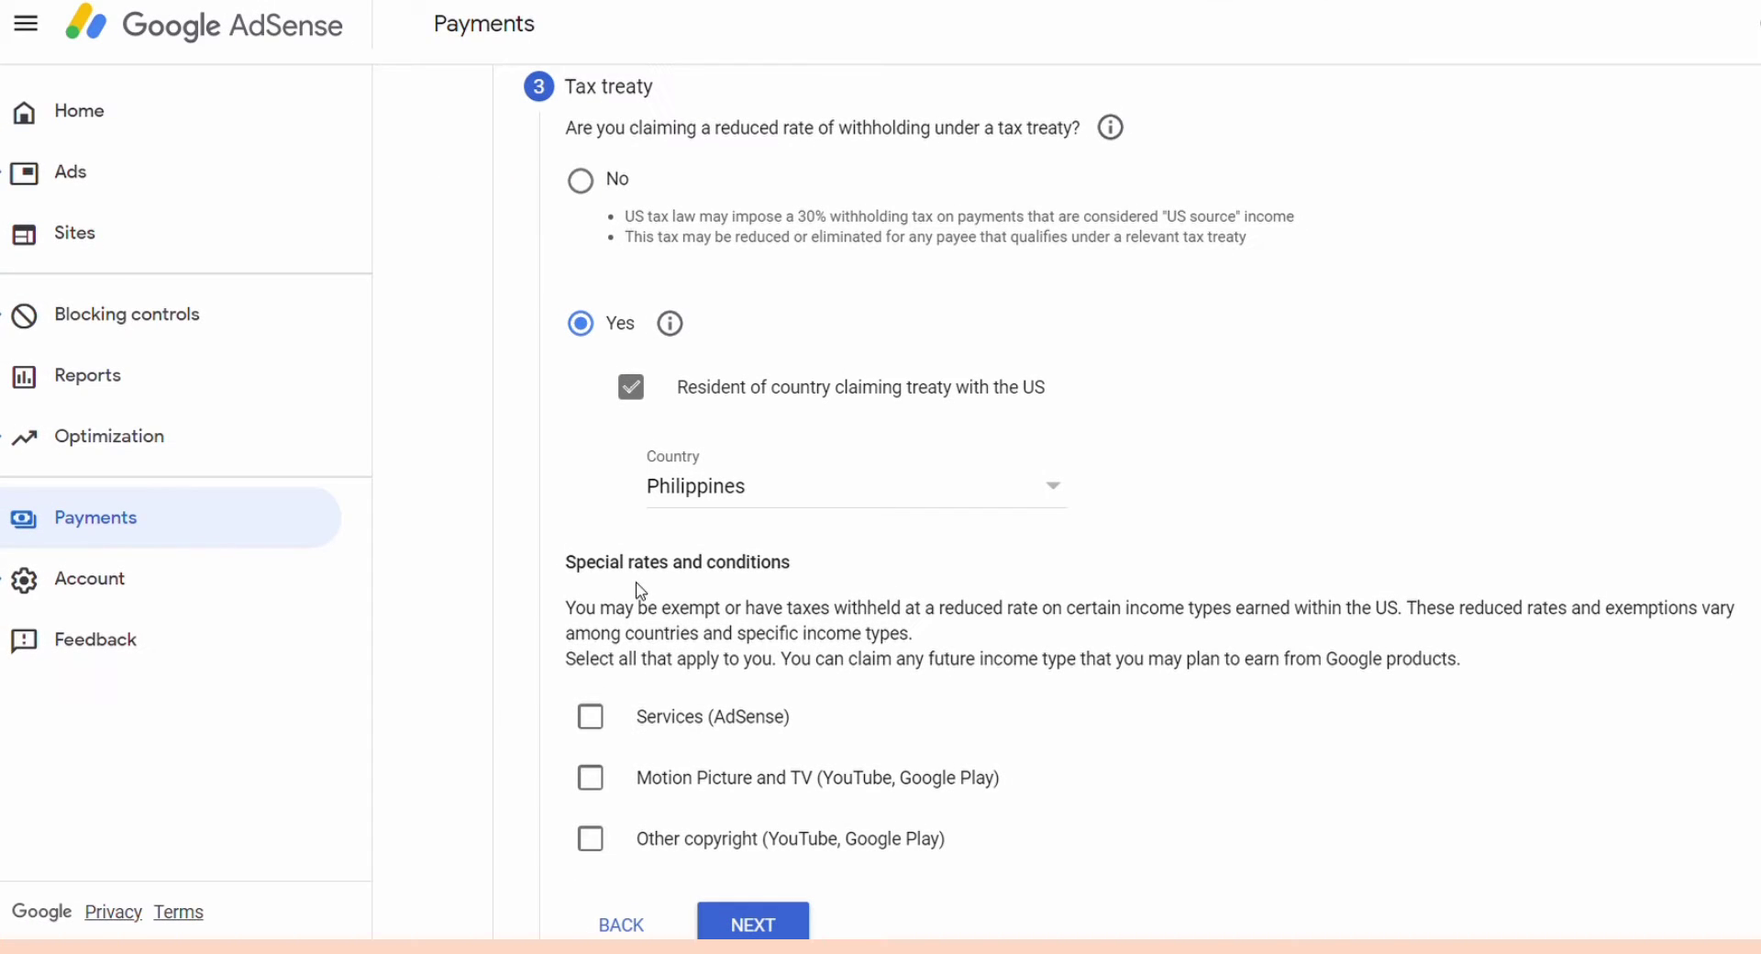
# Step: Claim Services (AdSense) under Article 8 and paragraph 1 at the 0% (reduced rate), and confirm meeting the treaty article's terms
pyautogui.scroll(-2, 678, 761)
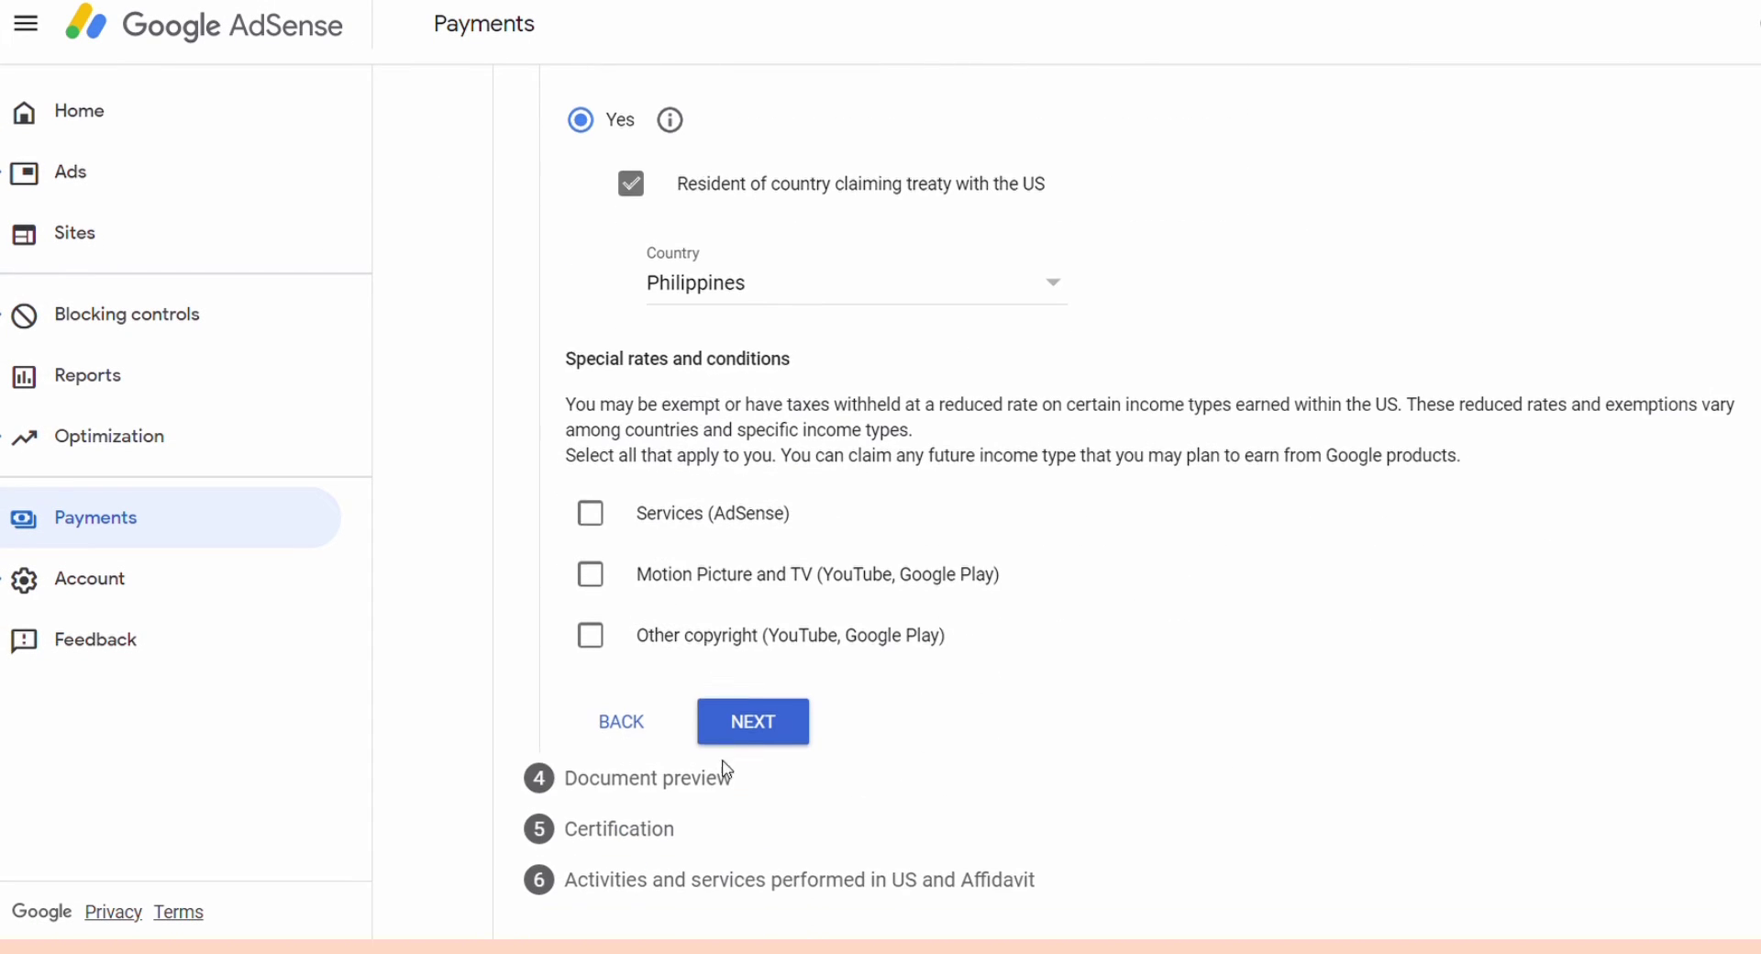
pyautogui.click(596, 514)
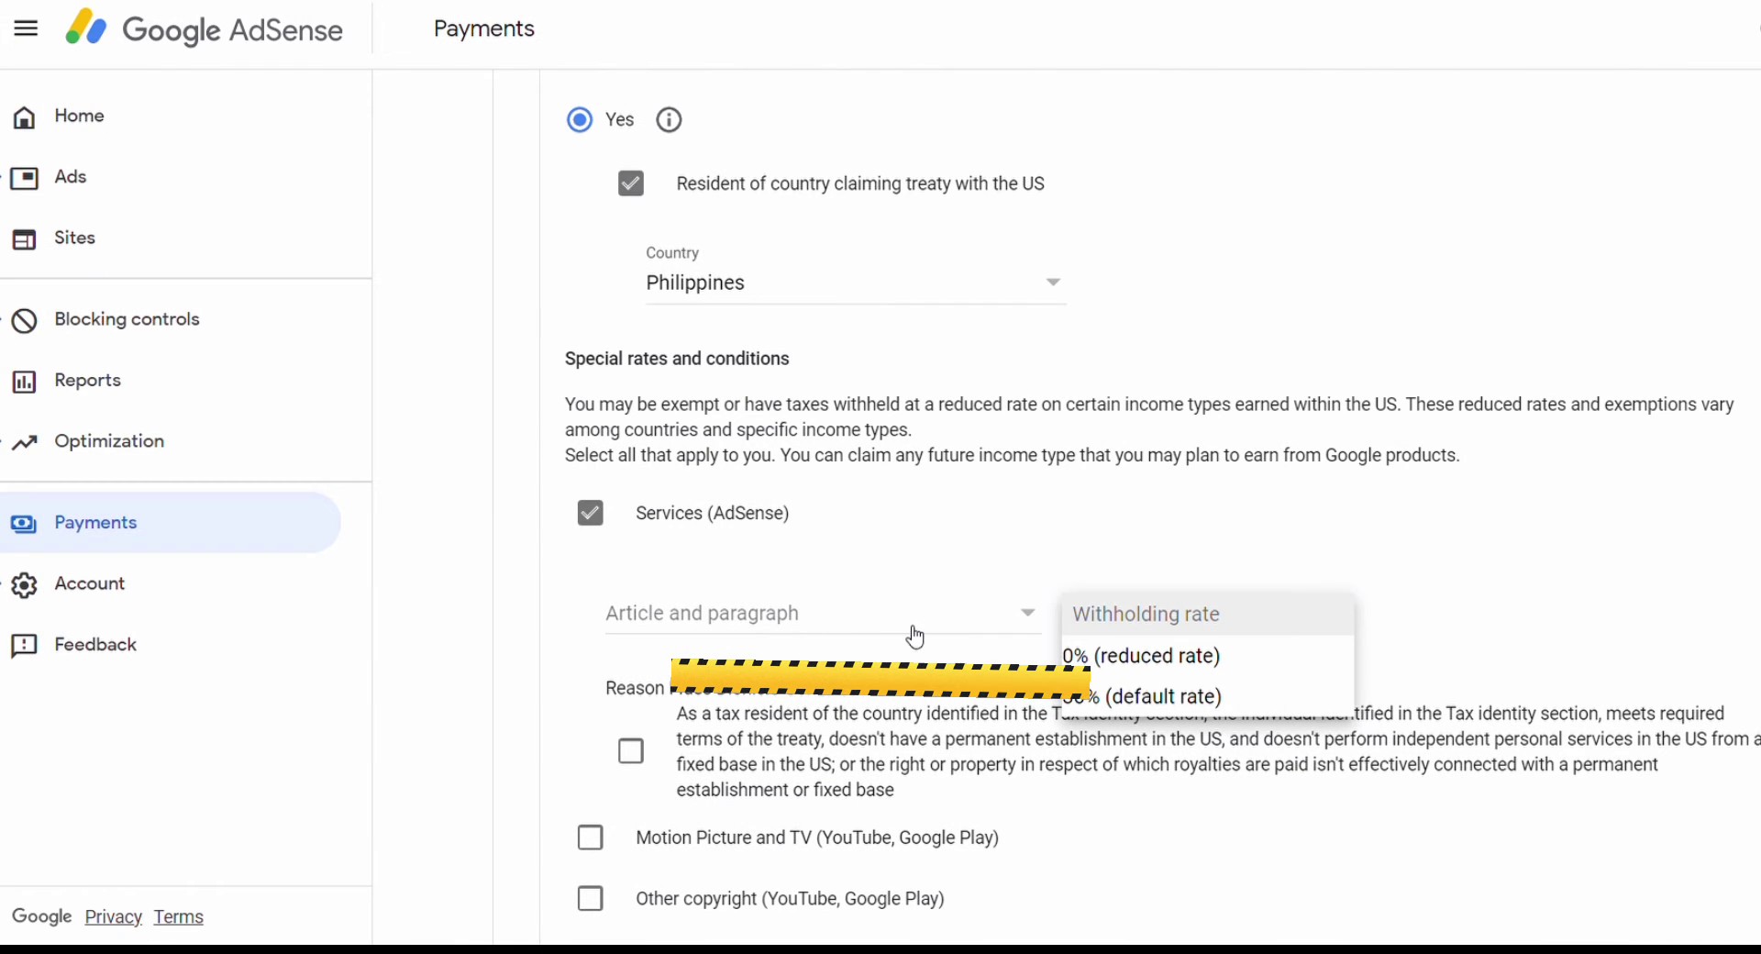
pyautogui.click(1029, 627)
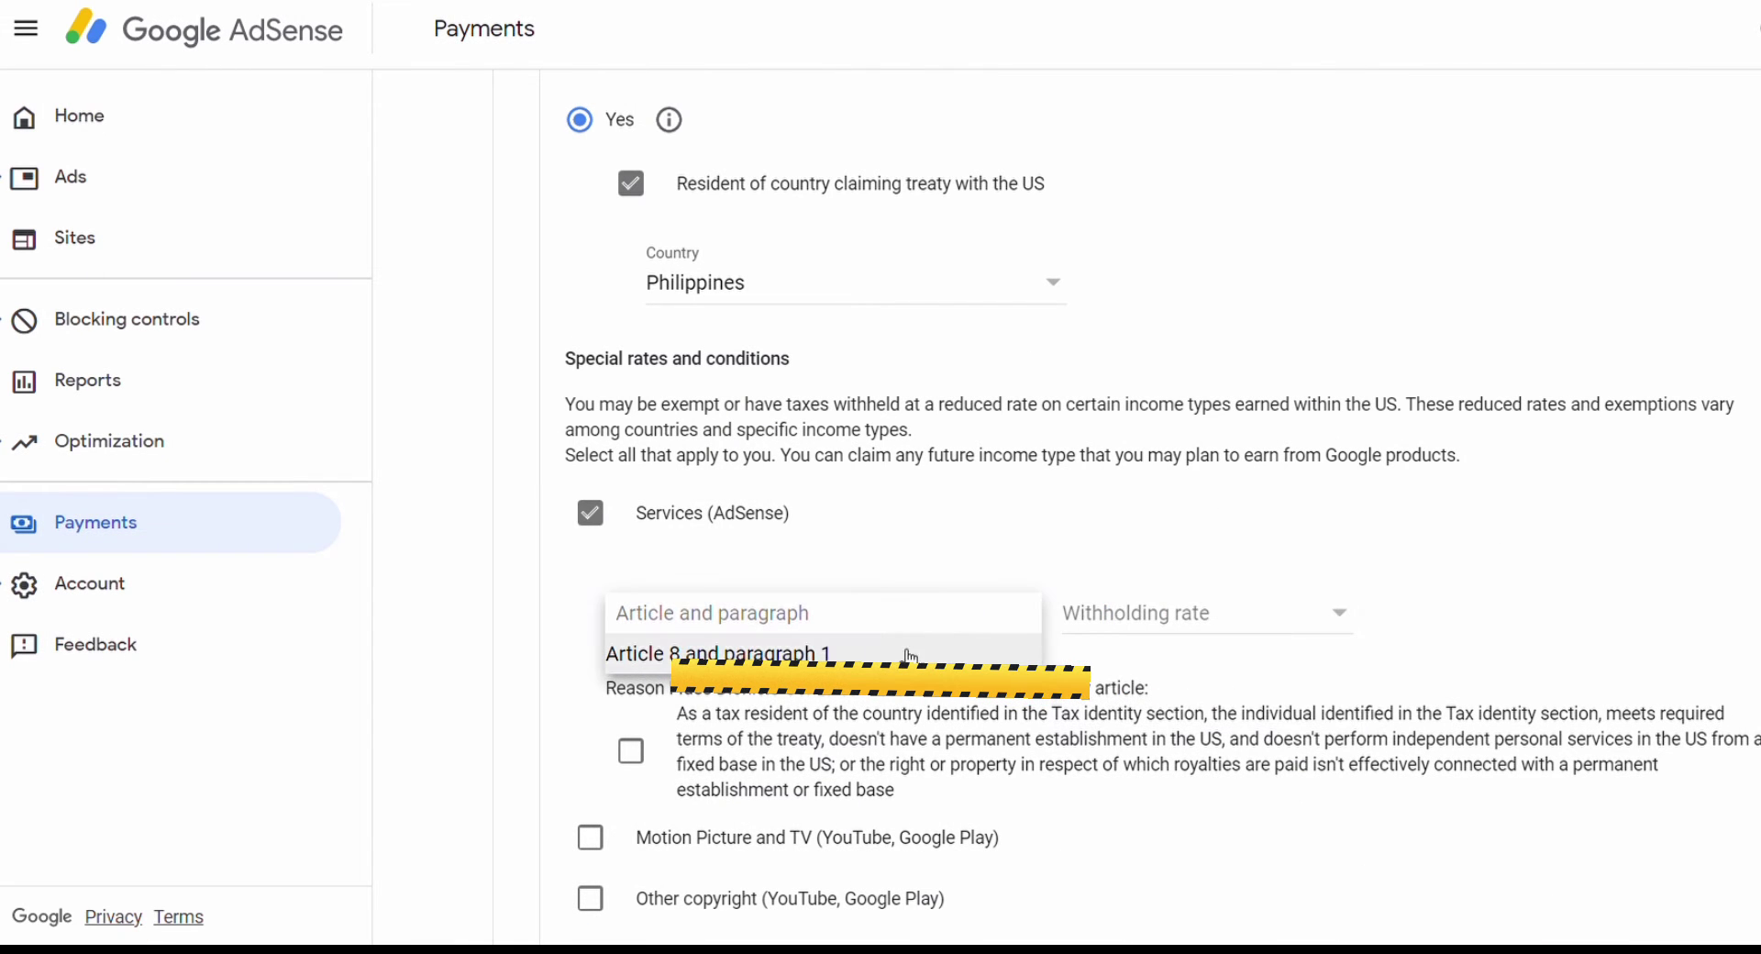
pyautogui.click(999, 653)
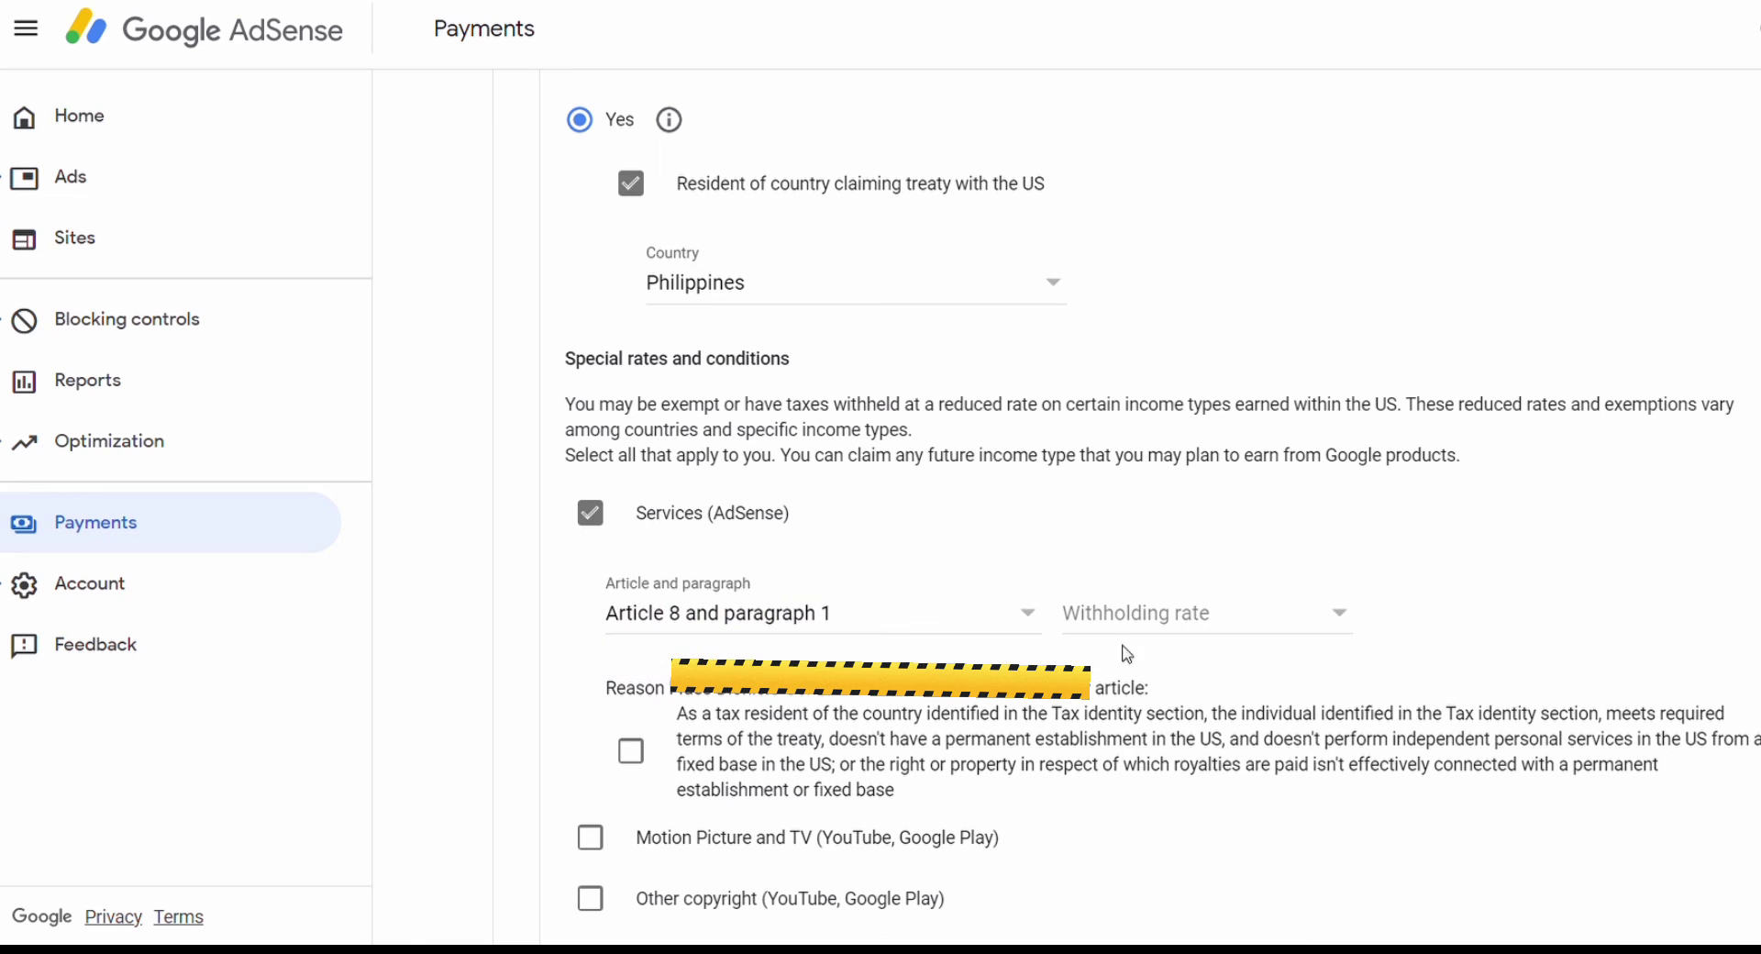
pyautogui.click(1341, 623)
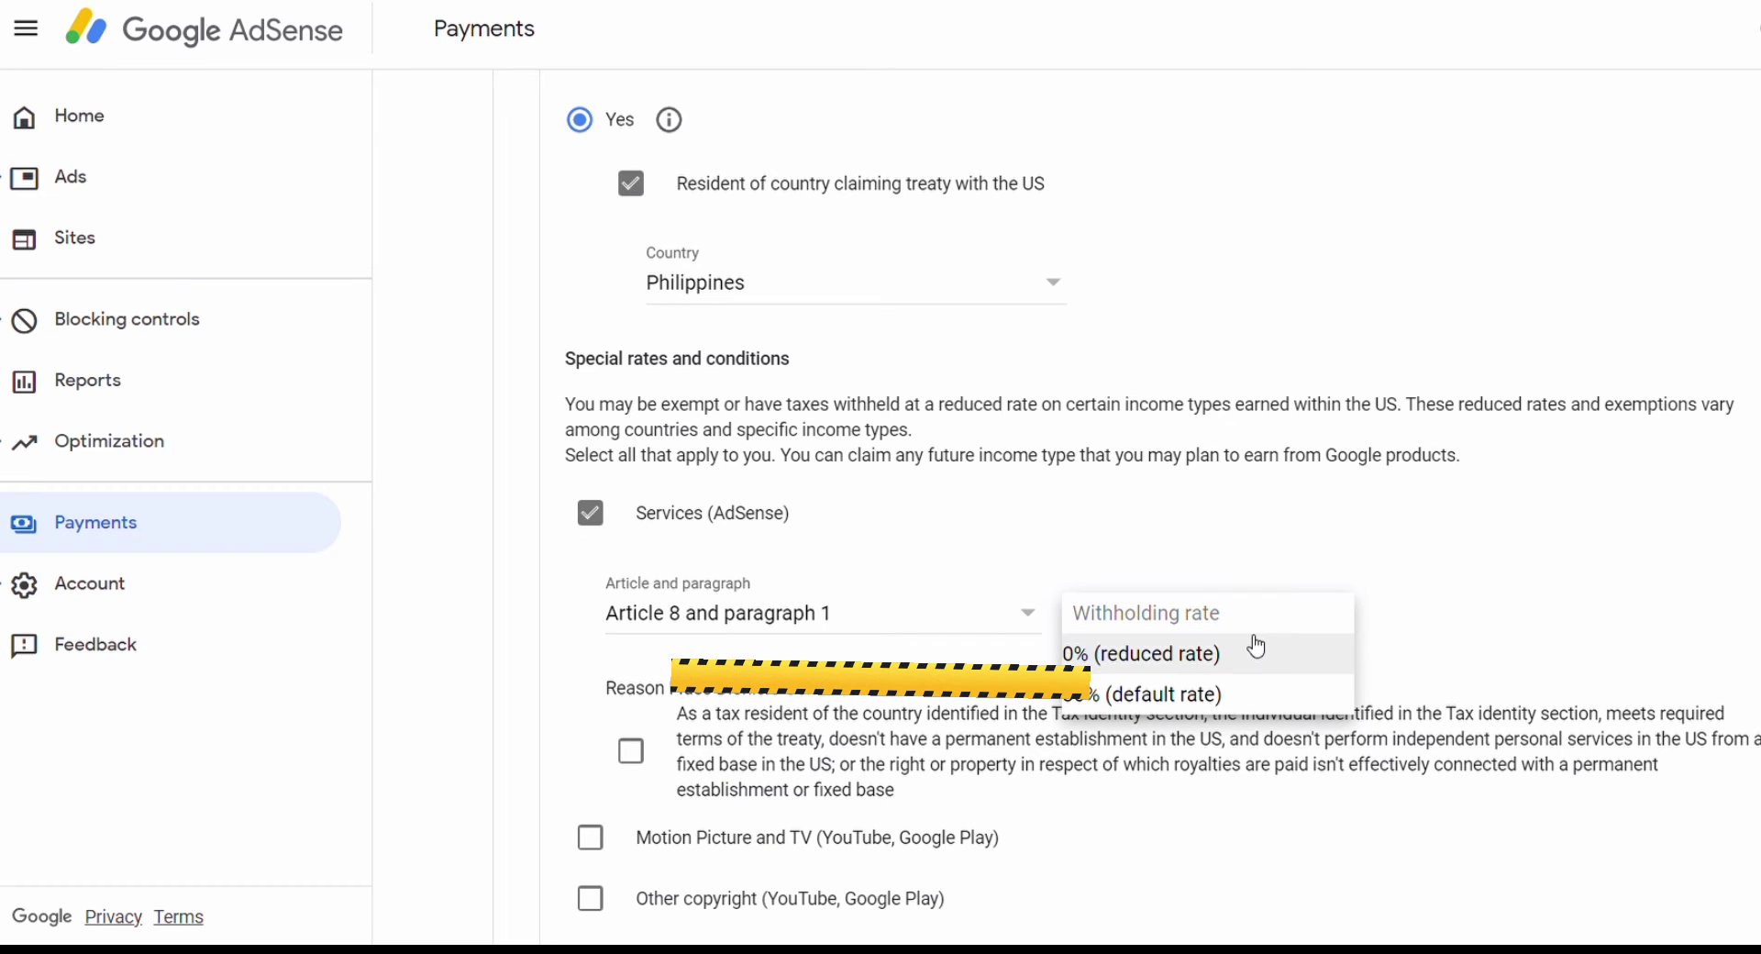
pyautogui.click(630, 751)
pyautogui.click(631, 751)
pyautogui.scroll(-3, 862, 642)
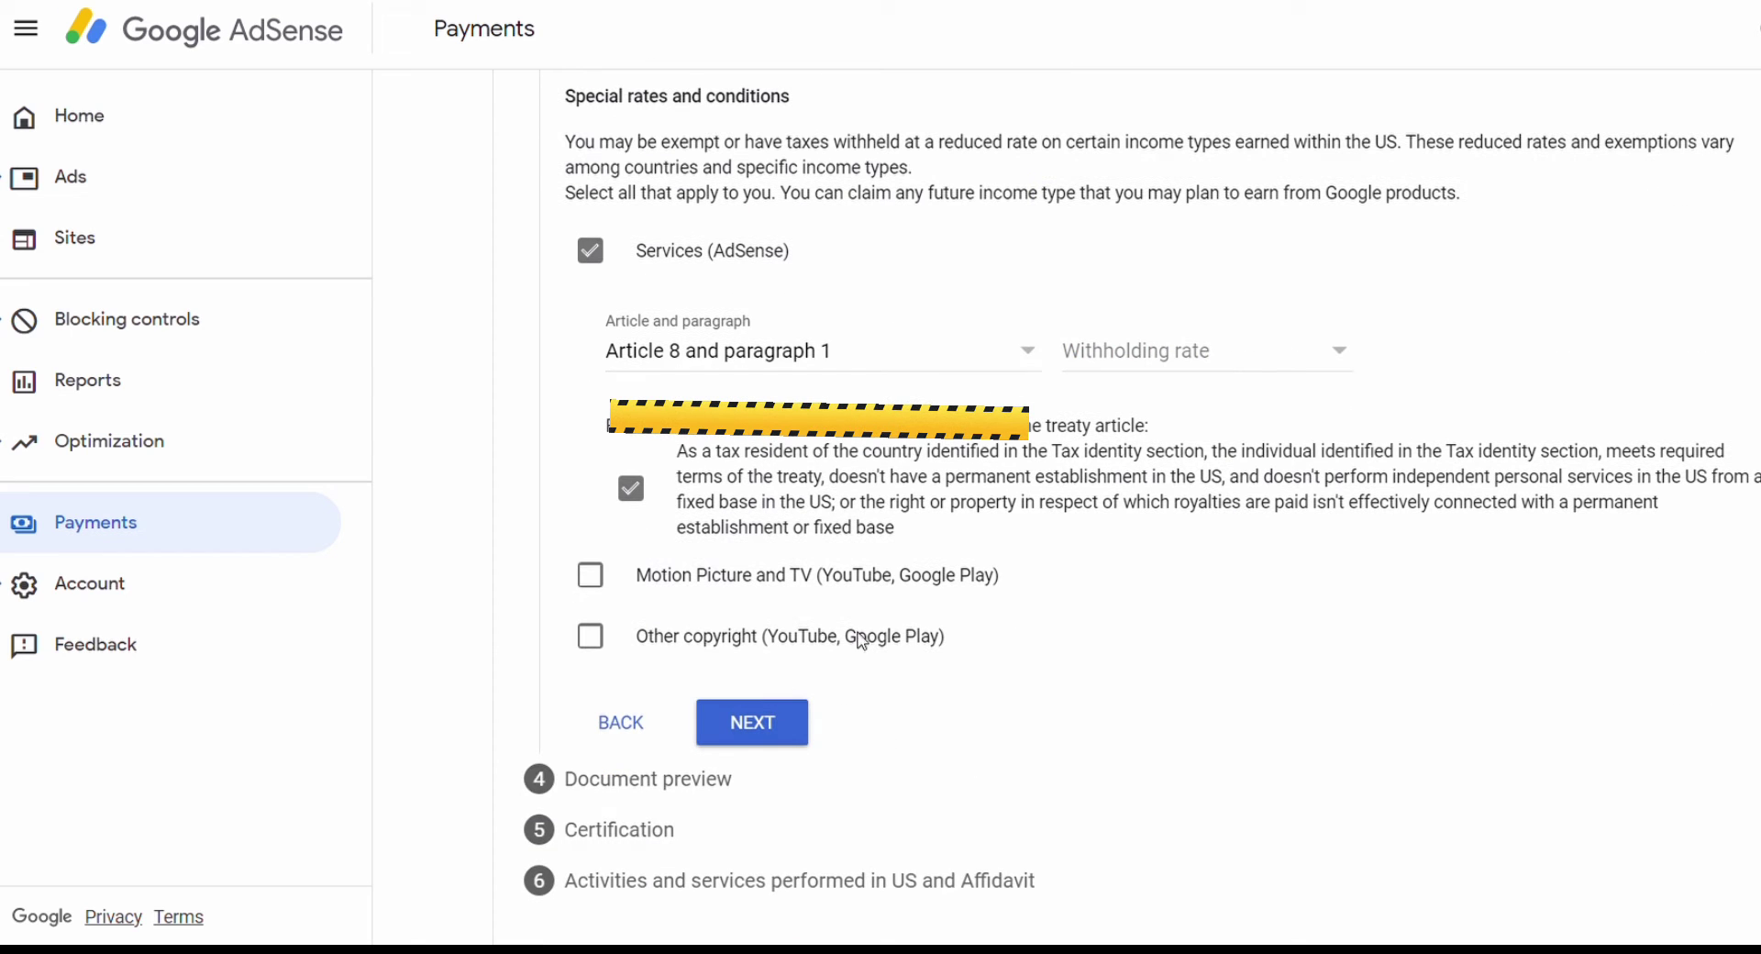
pyautogui.click(1134, 362)
pyautogui.click(1134, 394)
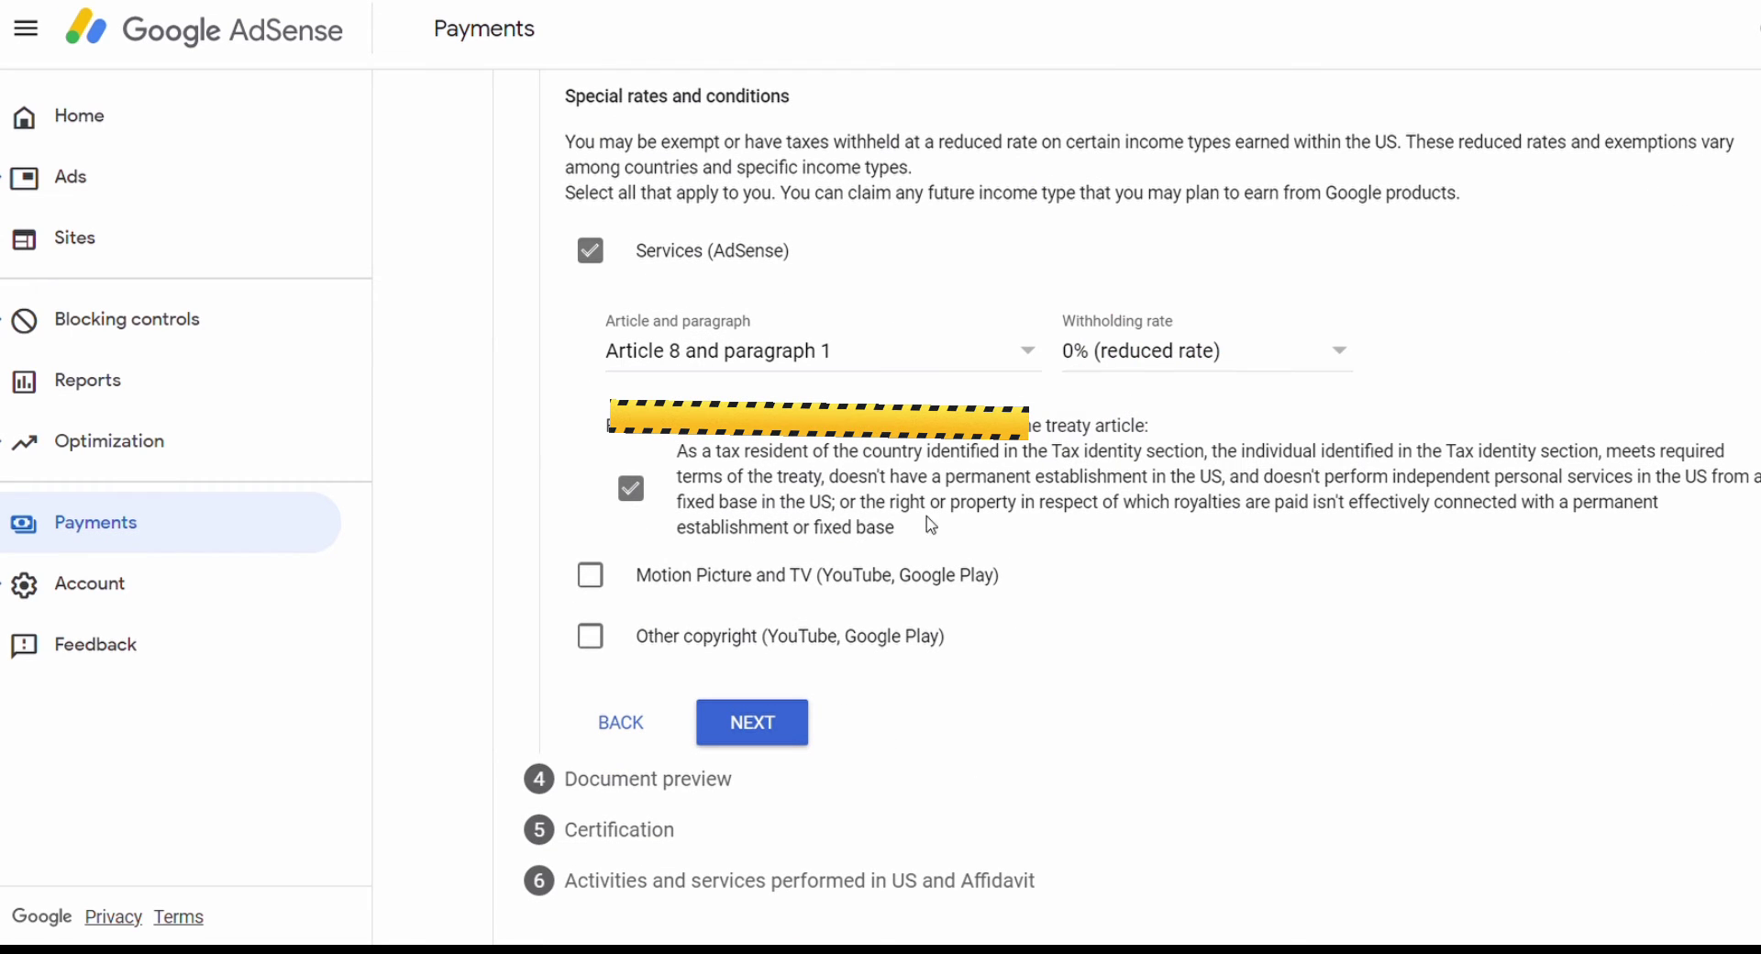
# Step: Claim Motion Picture and TV under Article 13 and paragraph 2A at the 15% (reduced rate), and confirm meeting the treaty article's terms
pyautogui.click(594, 578)
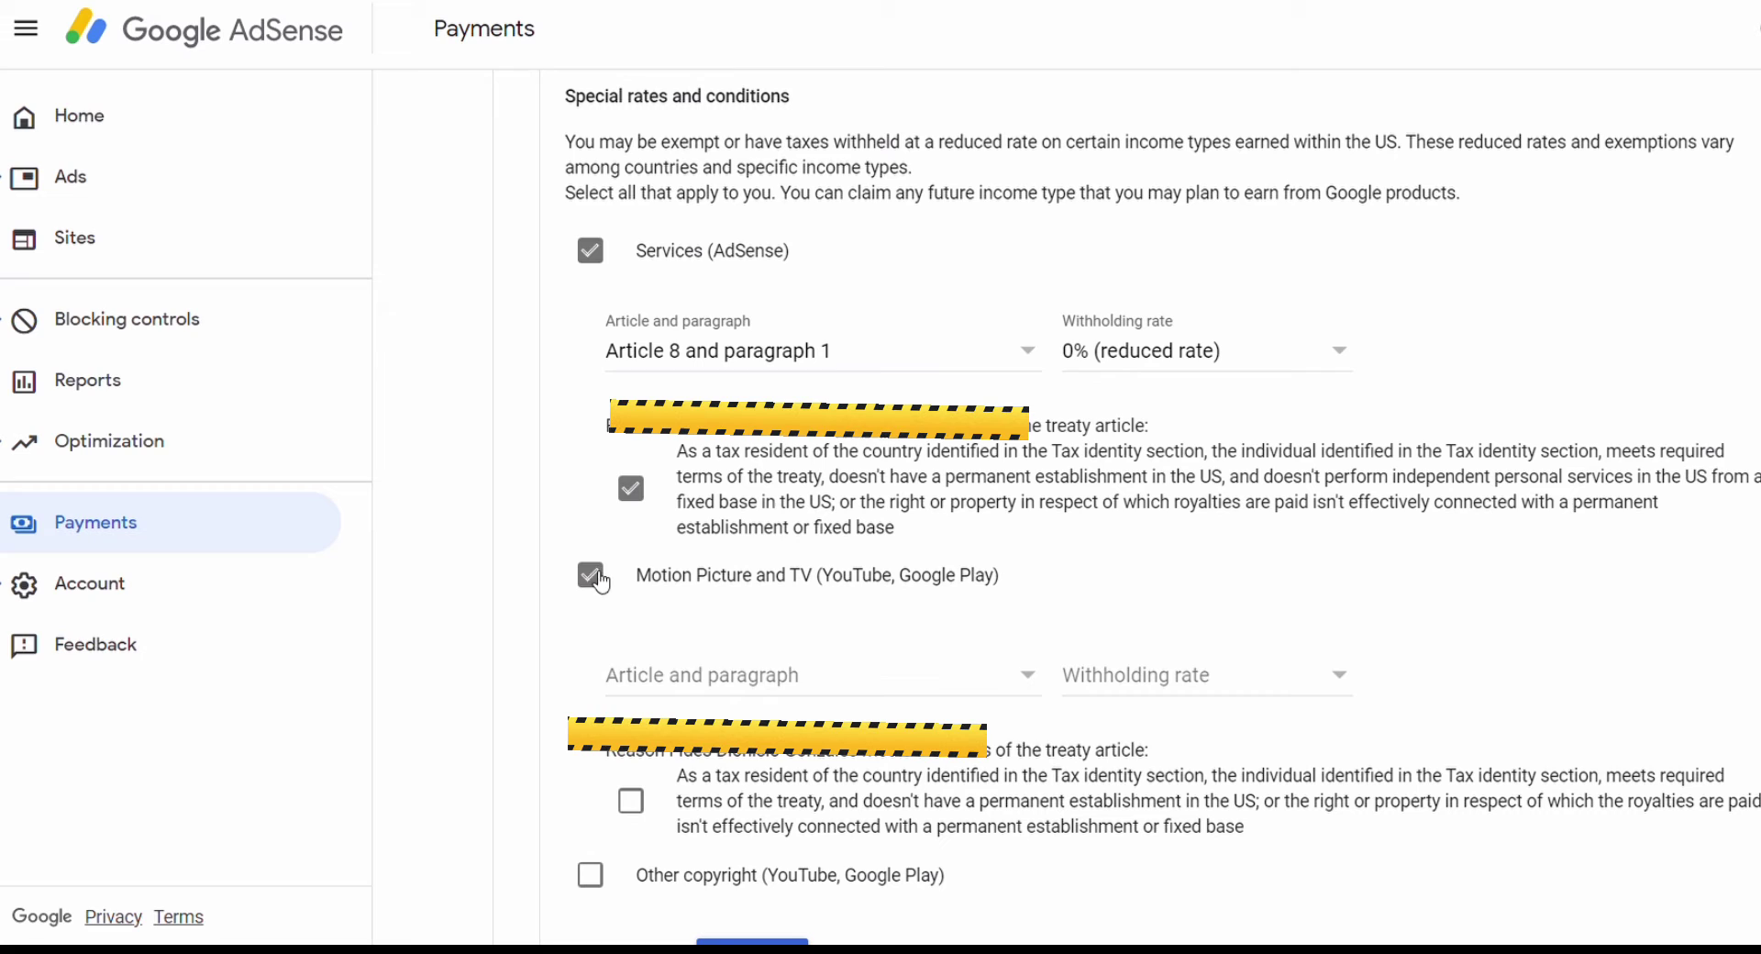
pyautogui.click(719, 675)
pyautogui.click(739, 715)
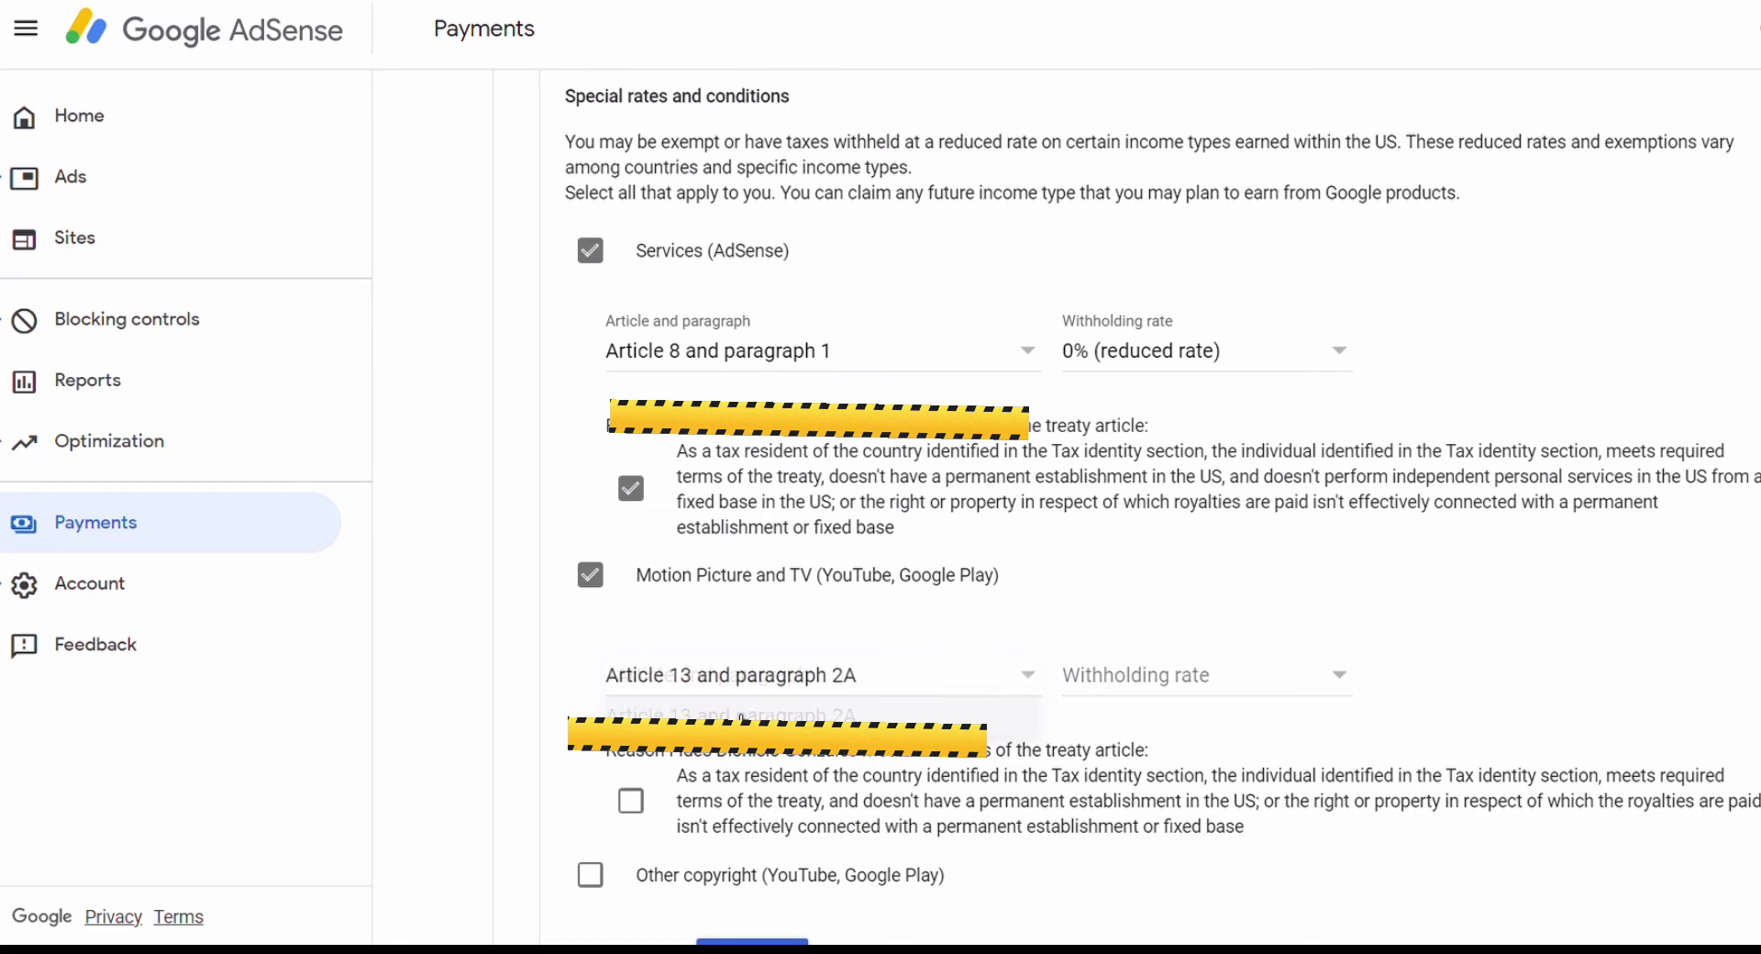
pyautogui.click(1120, 677)
pyautogui.click(1123, 729)
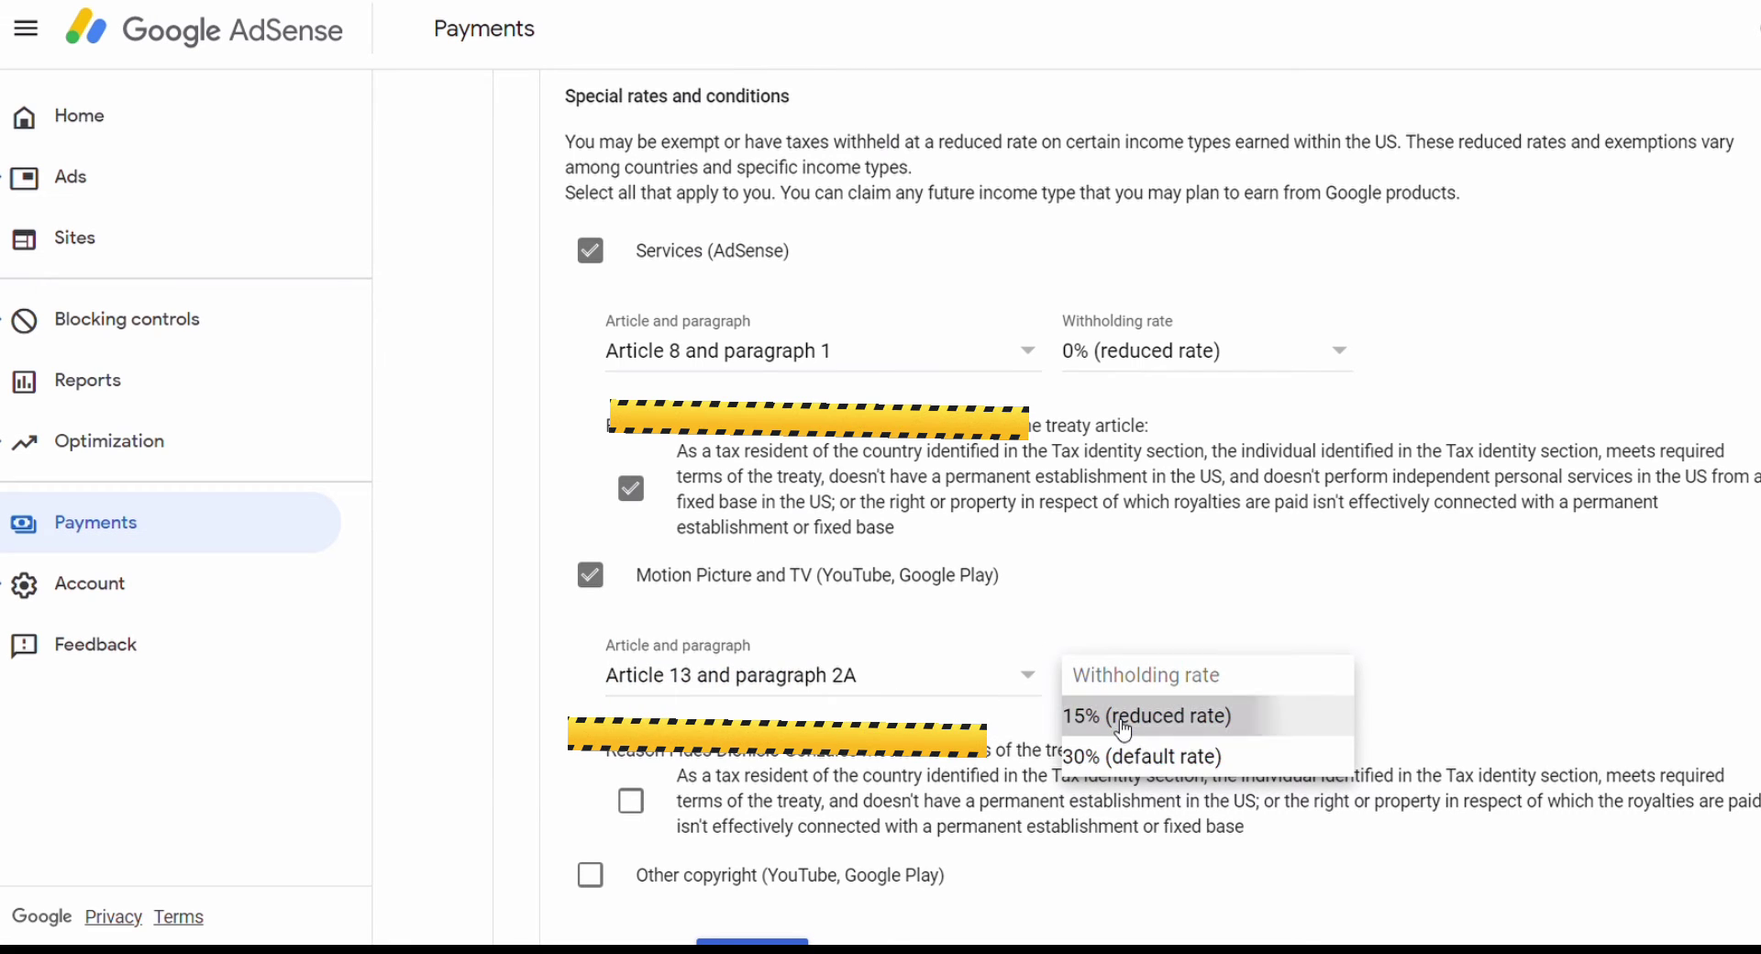
pyautogui.scroll(-3, 1120, 728)
pyautogui.click(631, 562)
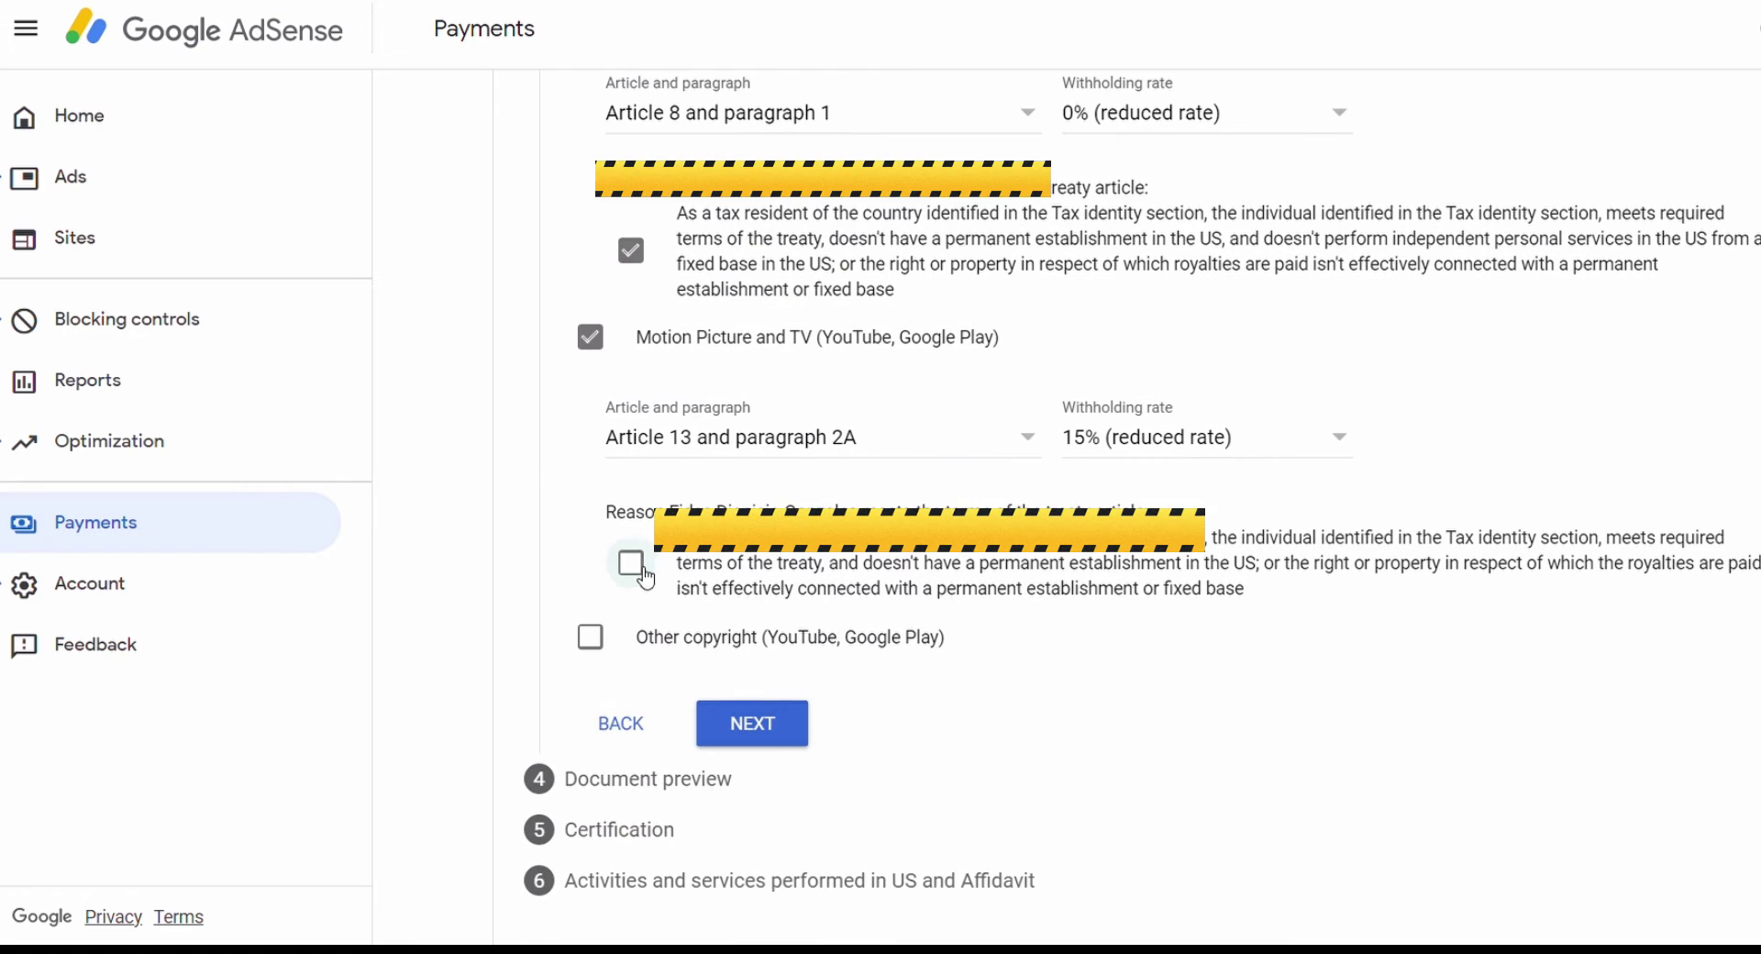
# Step: Claim Other copyright under Article 13 and paragraph 2A at the 15% (reduced rate), confirm meeting the treaty terms, and continue to Document preview
pyautogui.click(590, 637)
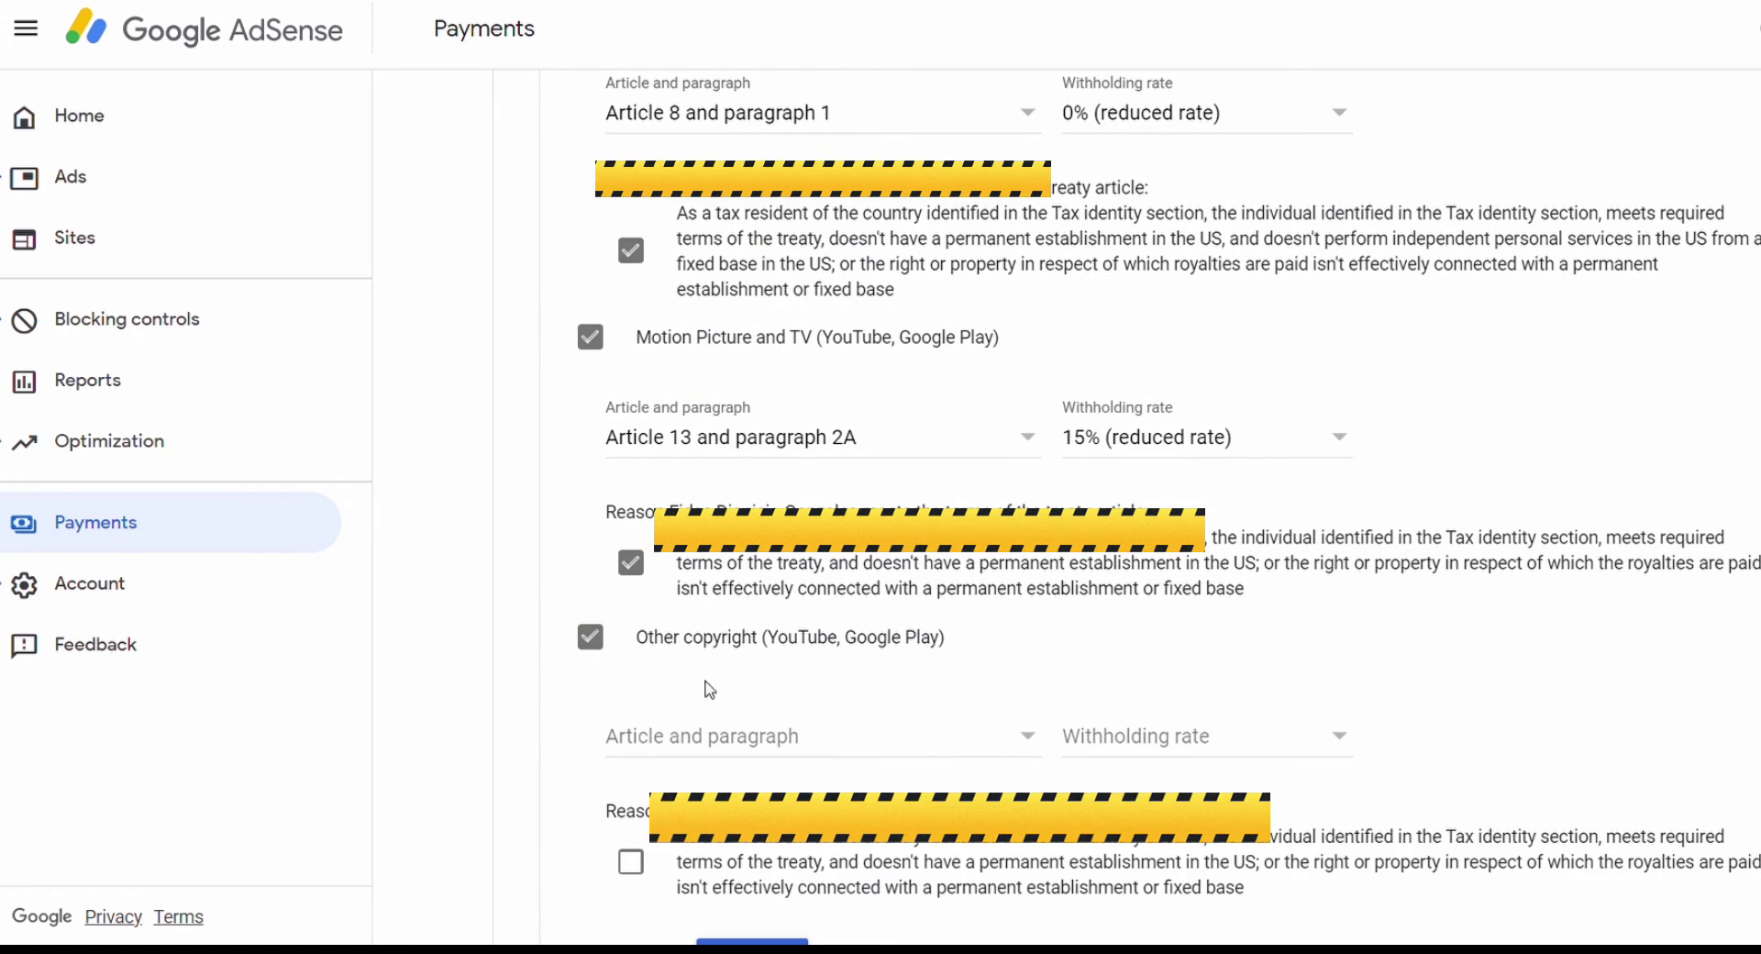
pyautogui.click(1037, 742)
pyautogui.click(931, 787)
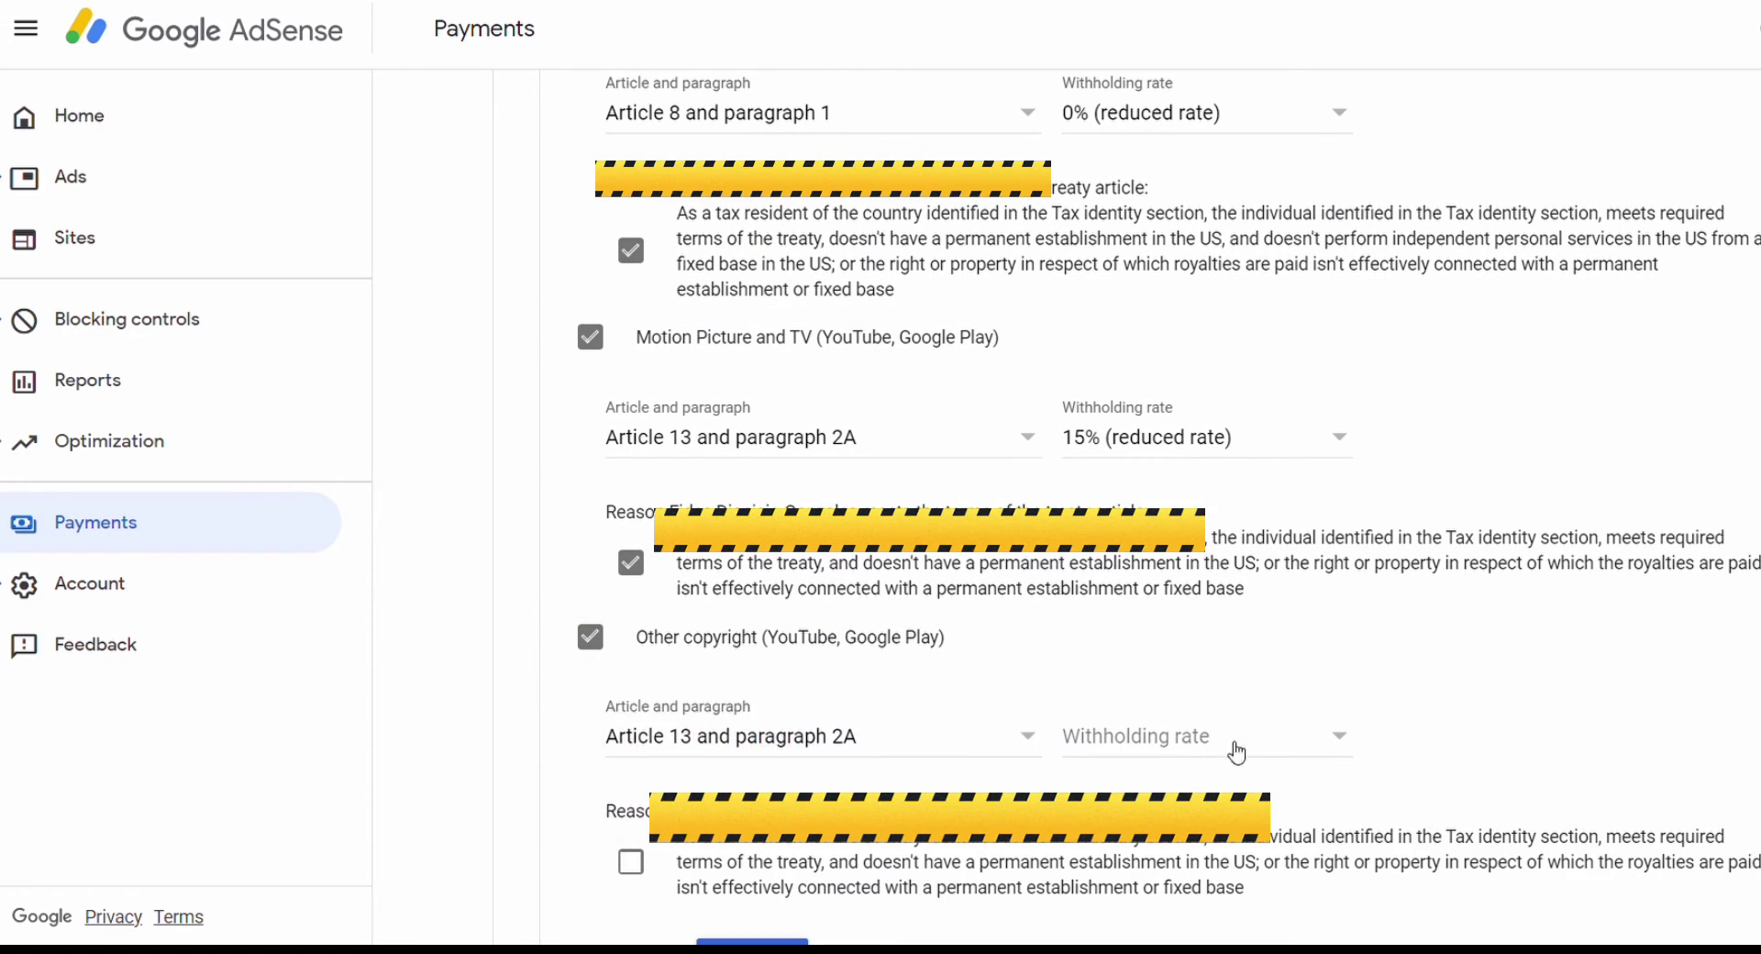
pyautogui.click(1246, 742)
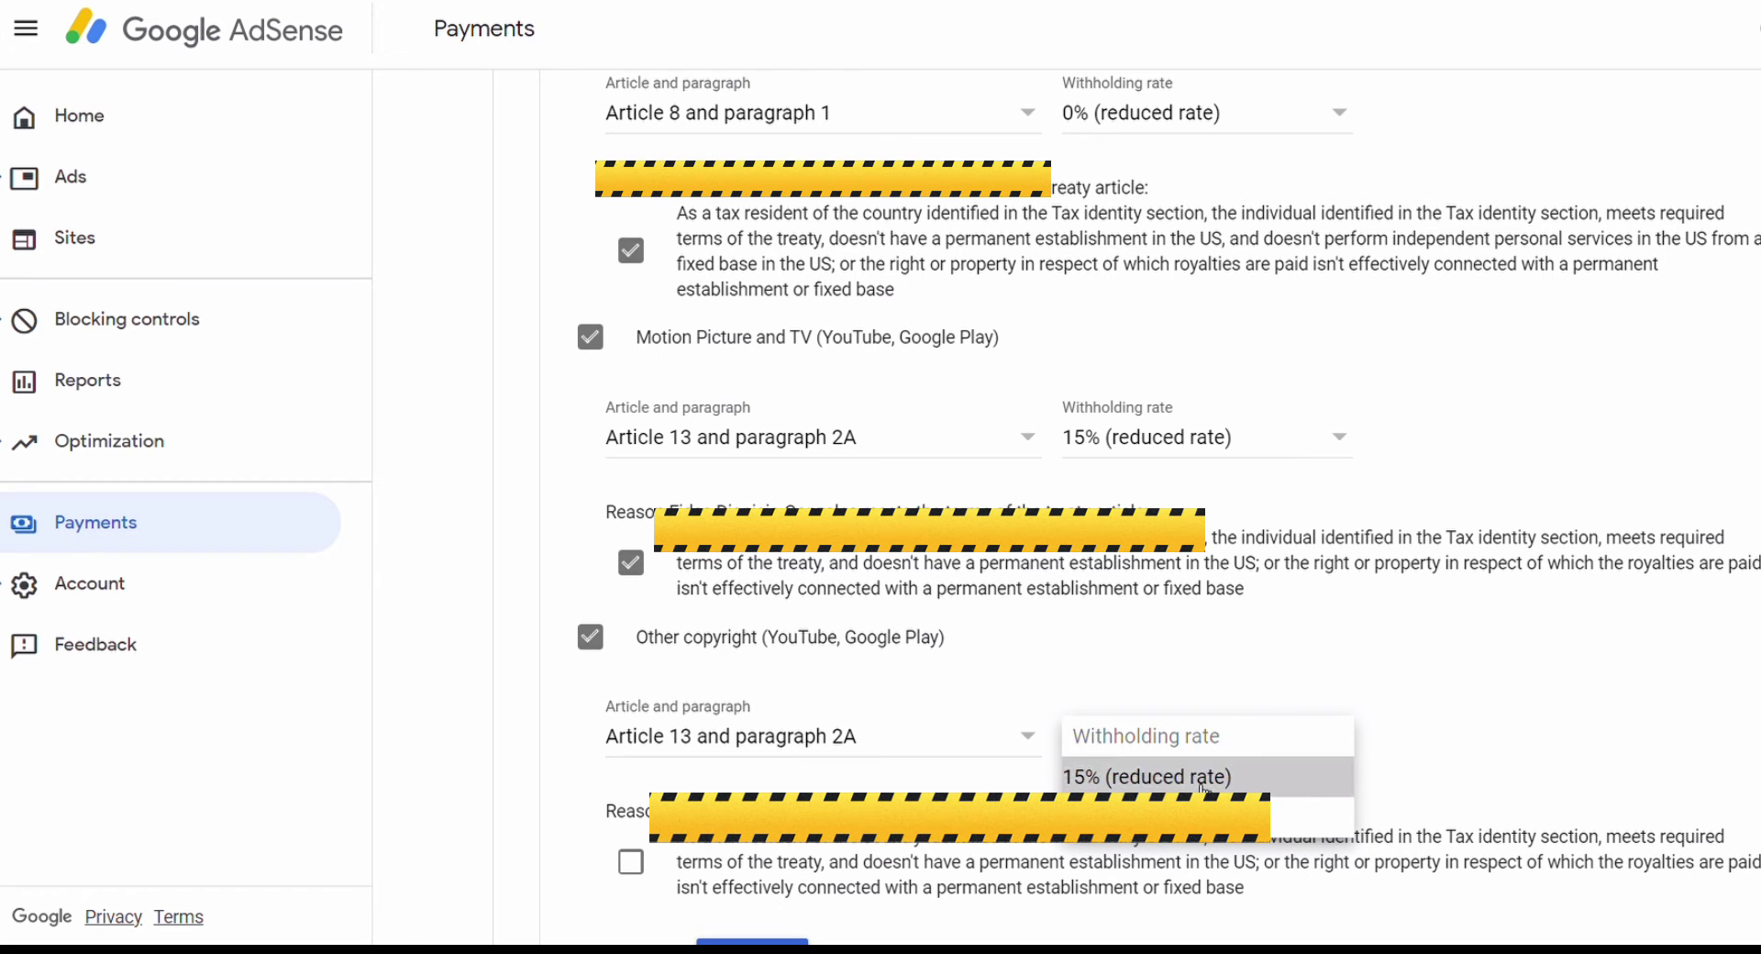
pyautogui.click(1205, 782)
pyautogui.scroll(-3, 1477, 633)
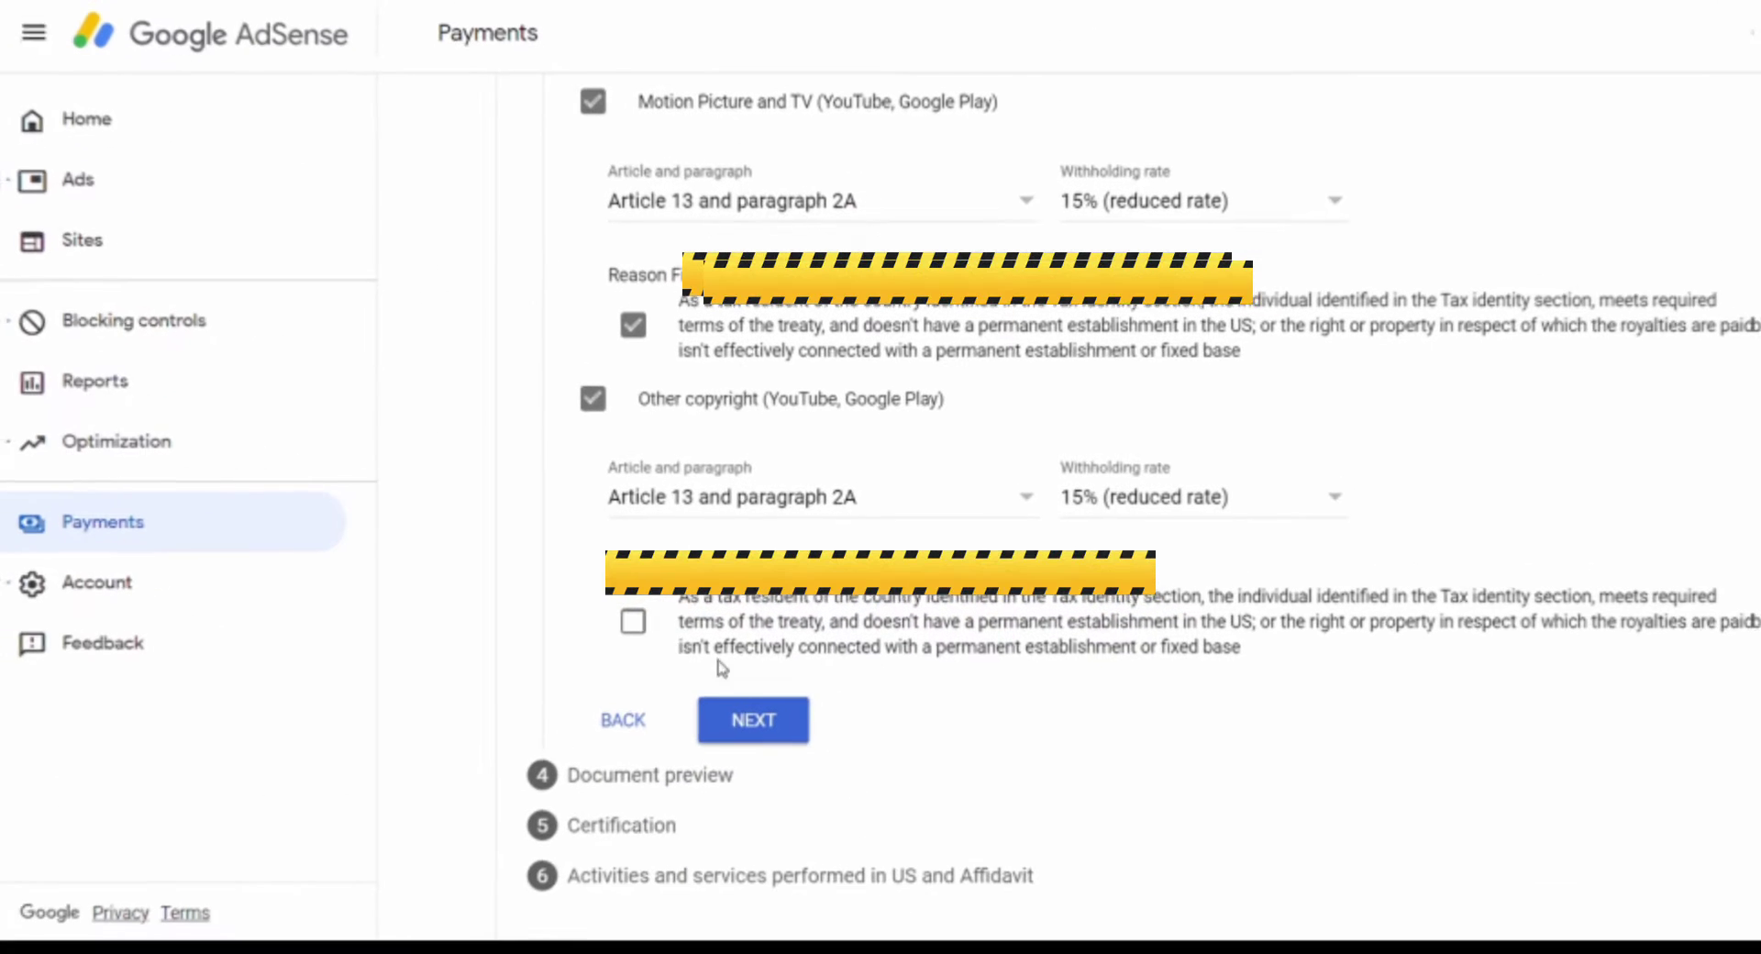
pyautogui.click(631, 622)
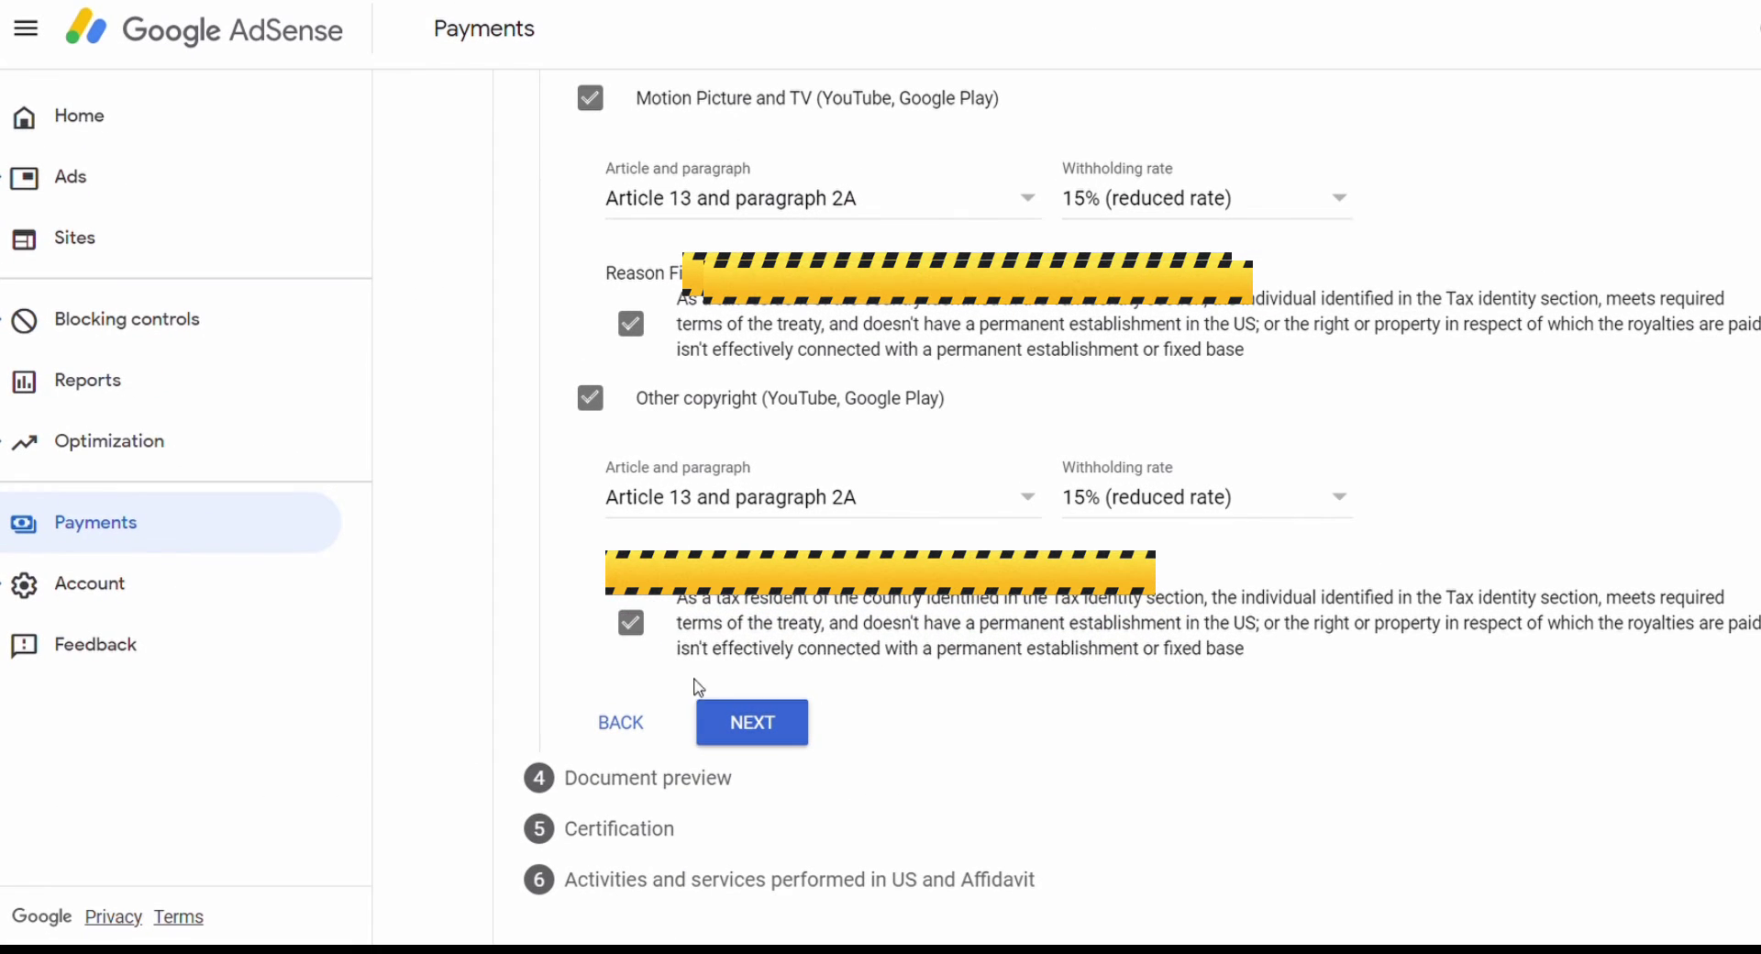
pyautogui.click(775, 736)
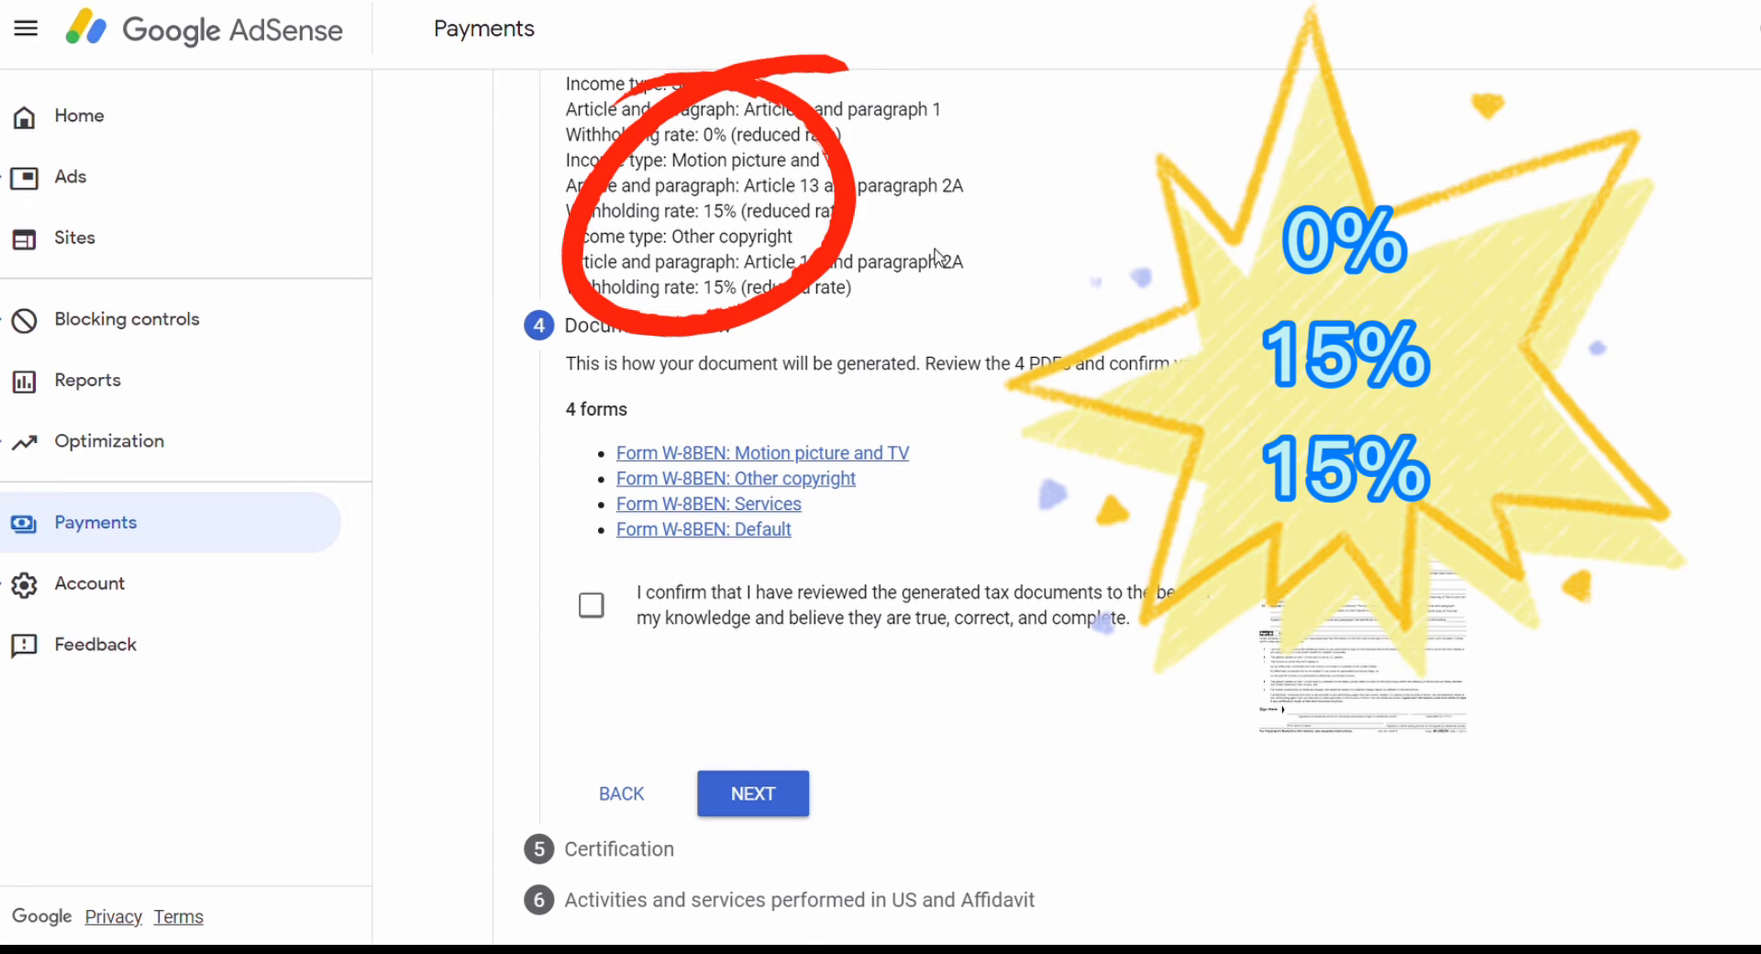
# Step: Review the document preview, confirm that the generated tax documents are true, correct, and complete, and continue to Certification
pyautogui.scroll(1, 1006, 303)
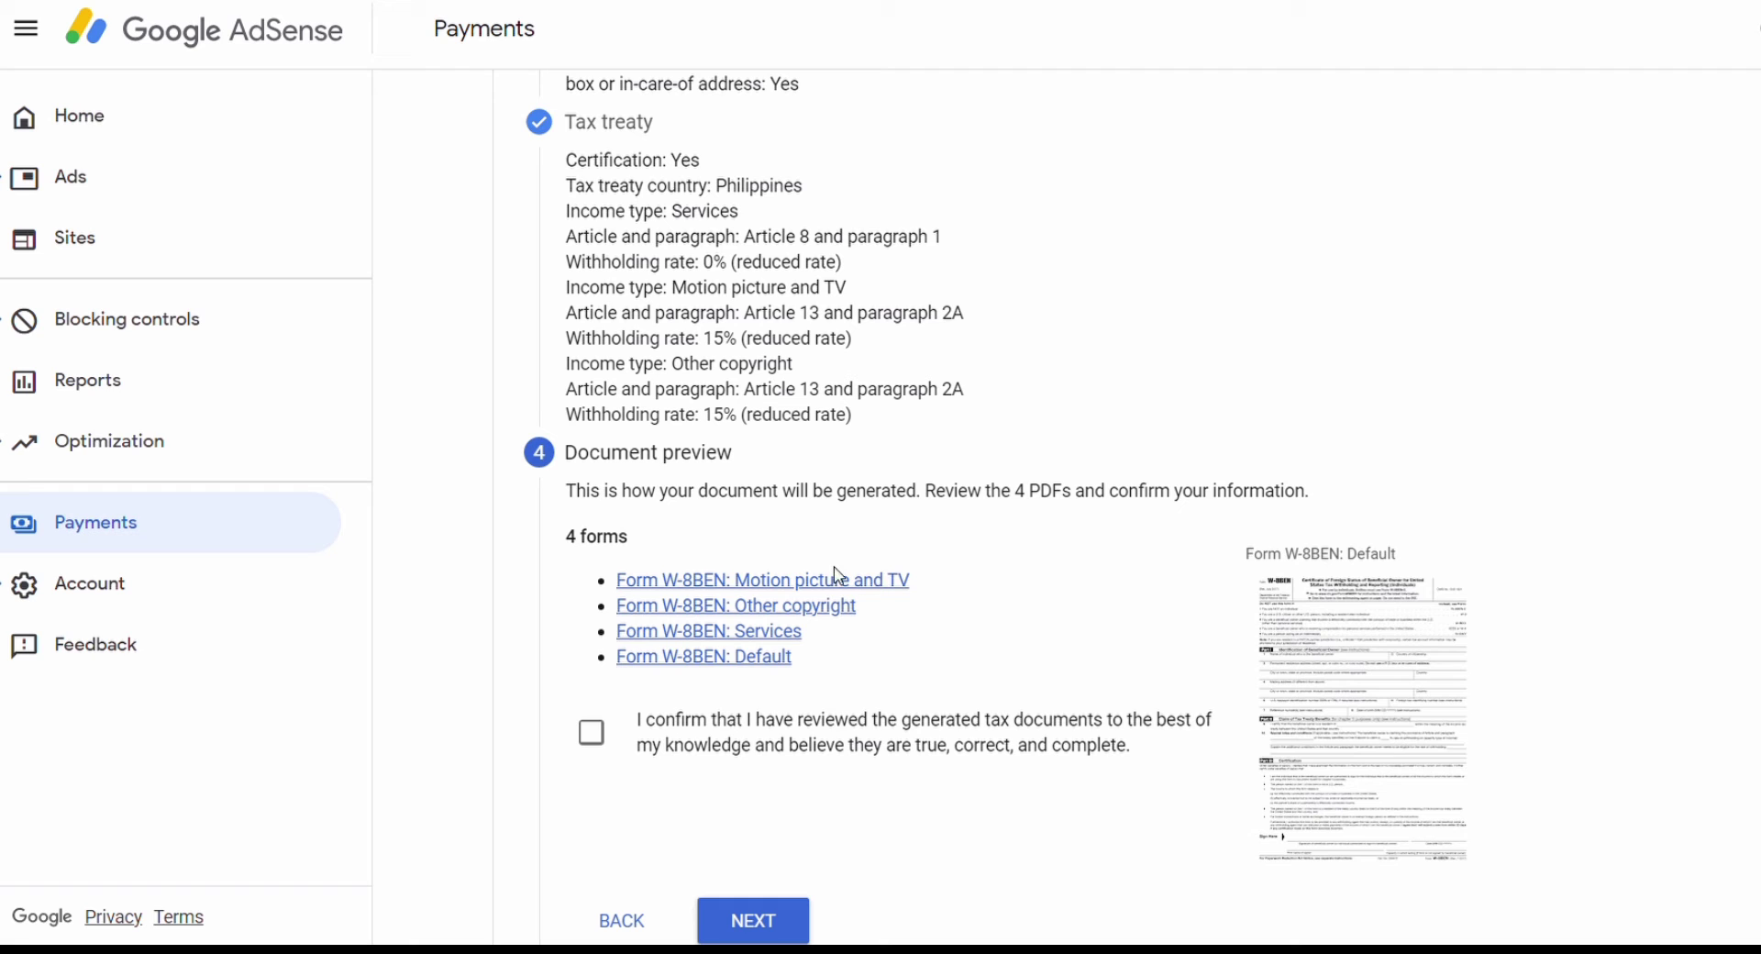
pyautogui.scroll(-2, 807, 623)
pyautogui.click(596, 591)
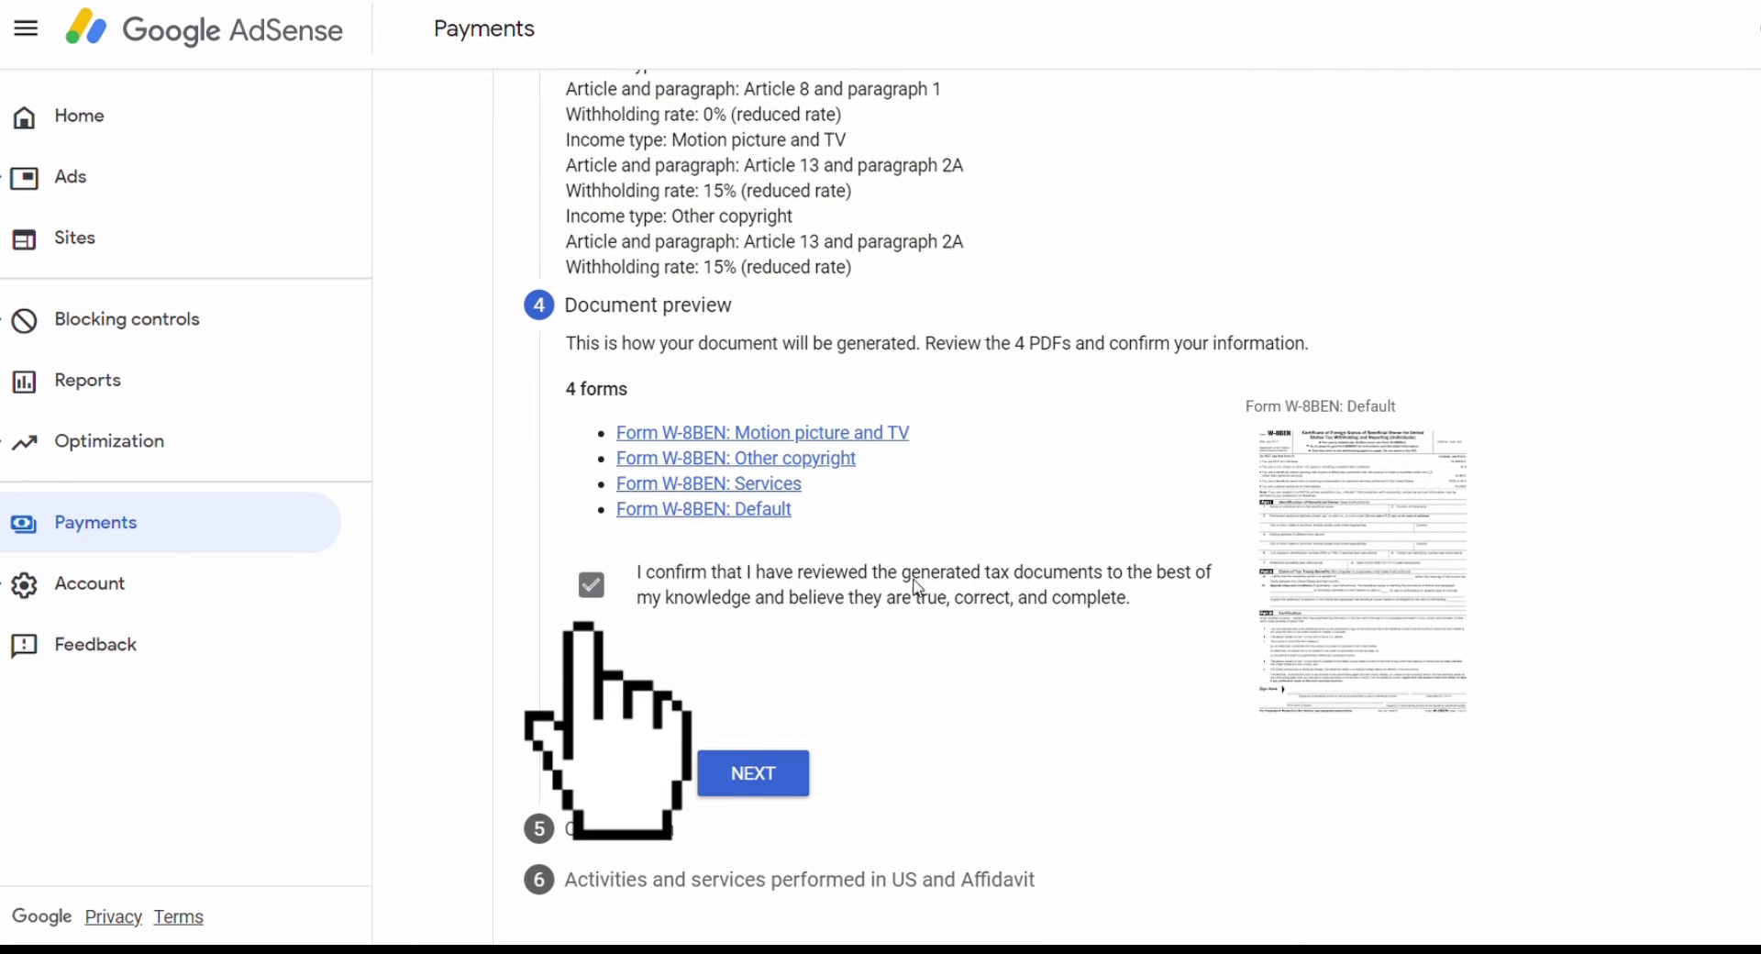
pyautogui.click(752, 787)
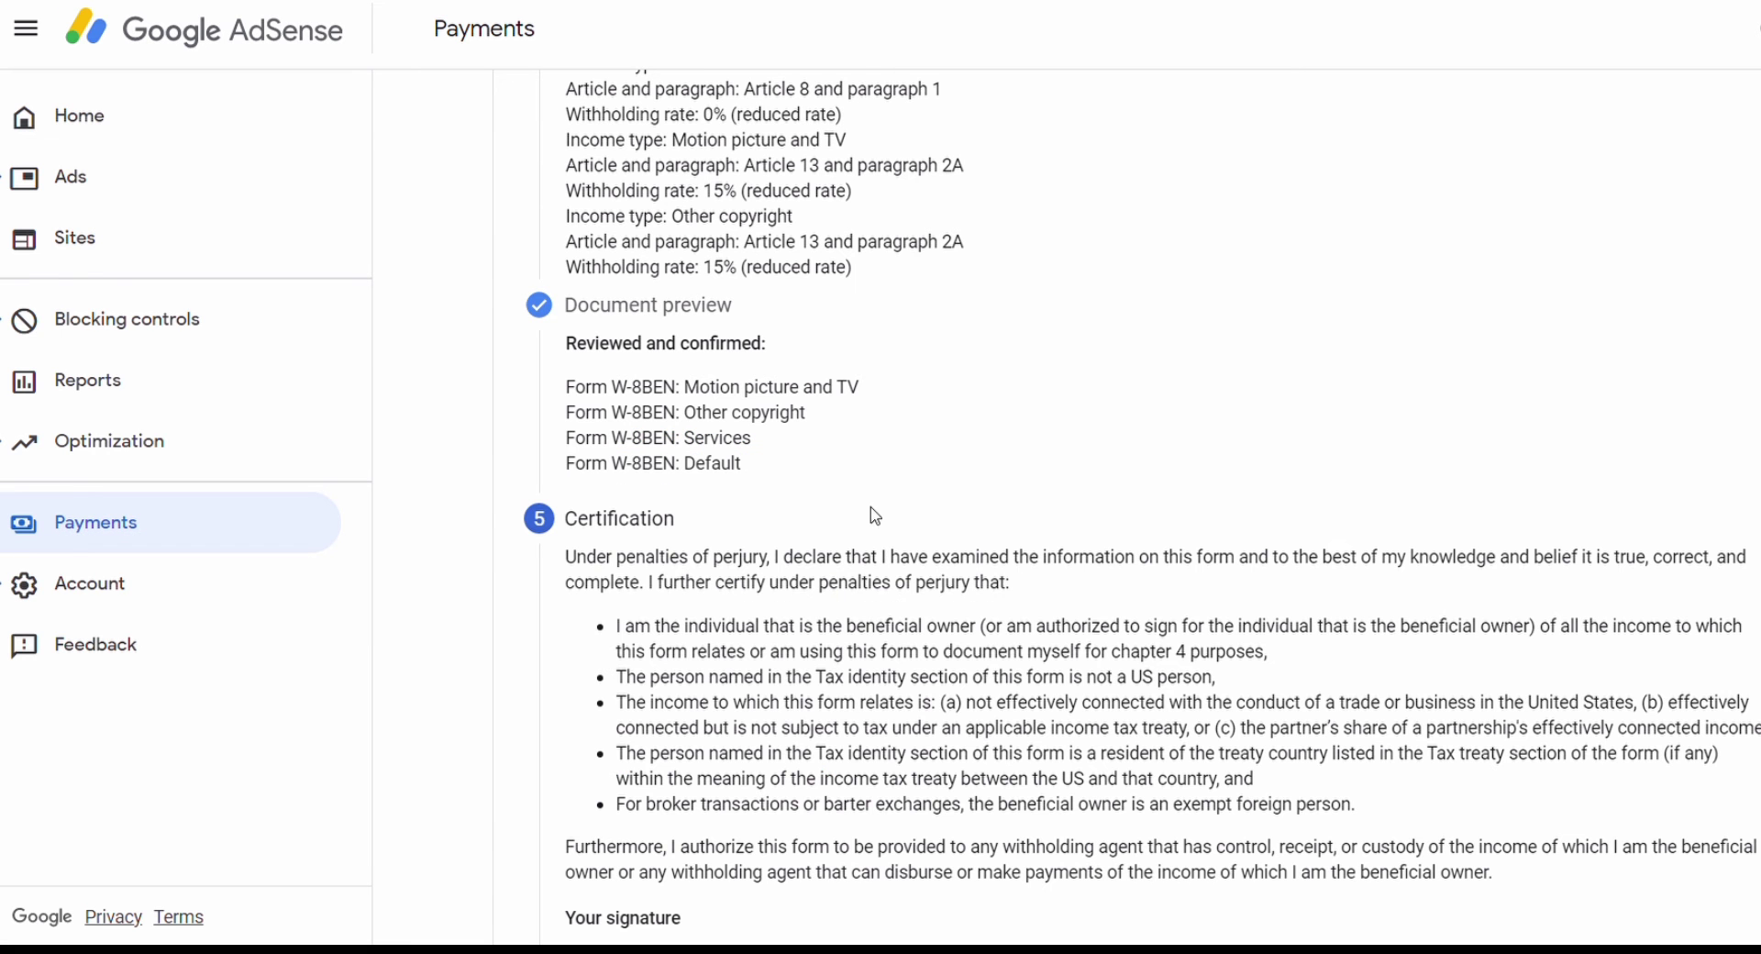
# Step: Sign the certification with the signer's full legal name, declare completing the form on one's own behalf, and continue to the final section
pyautogui.scroll(-4, 723, 413)
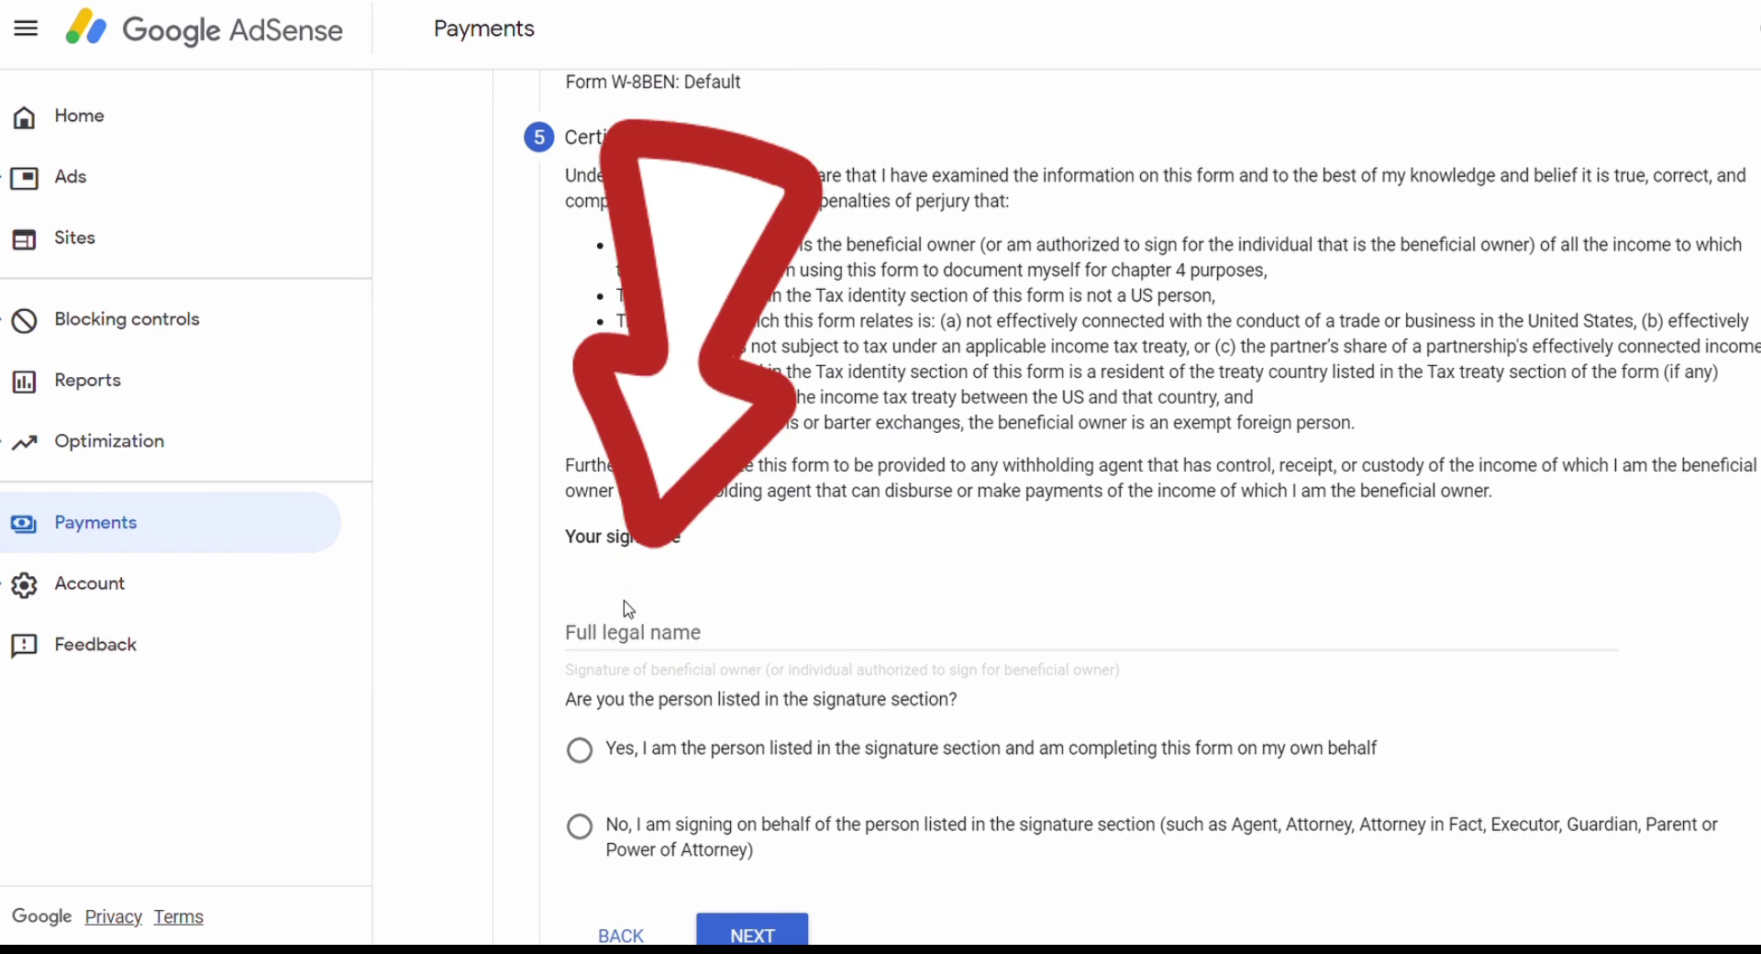
pyautogui.scroll(-1, 631, 605)
pyautogui.click(635, 532)
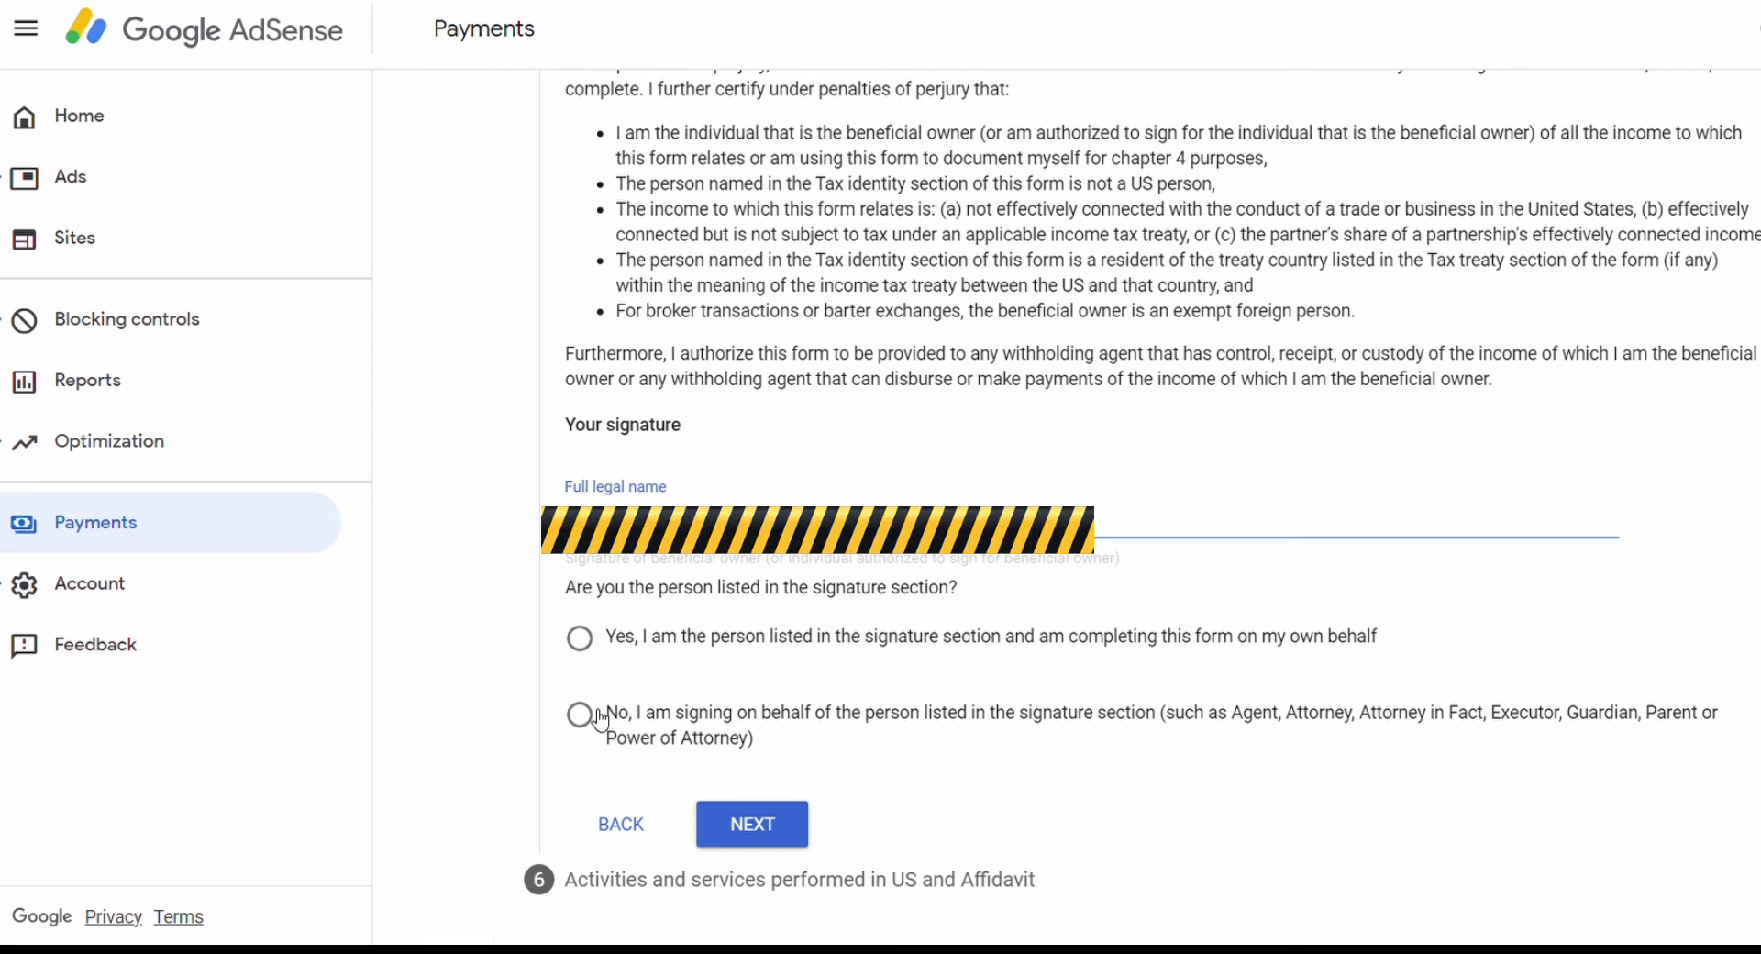
pyautogui.click(581, 639)
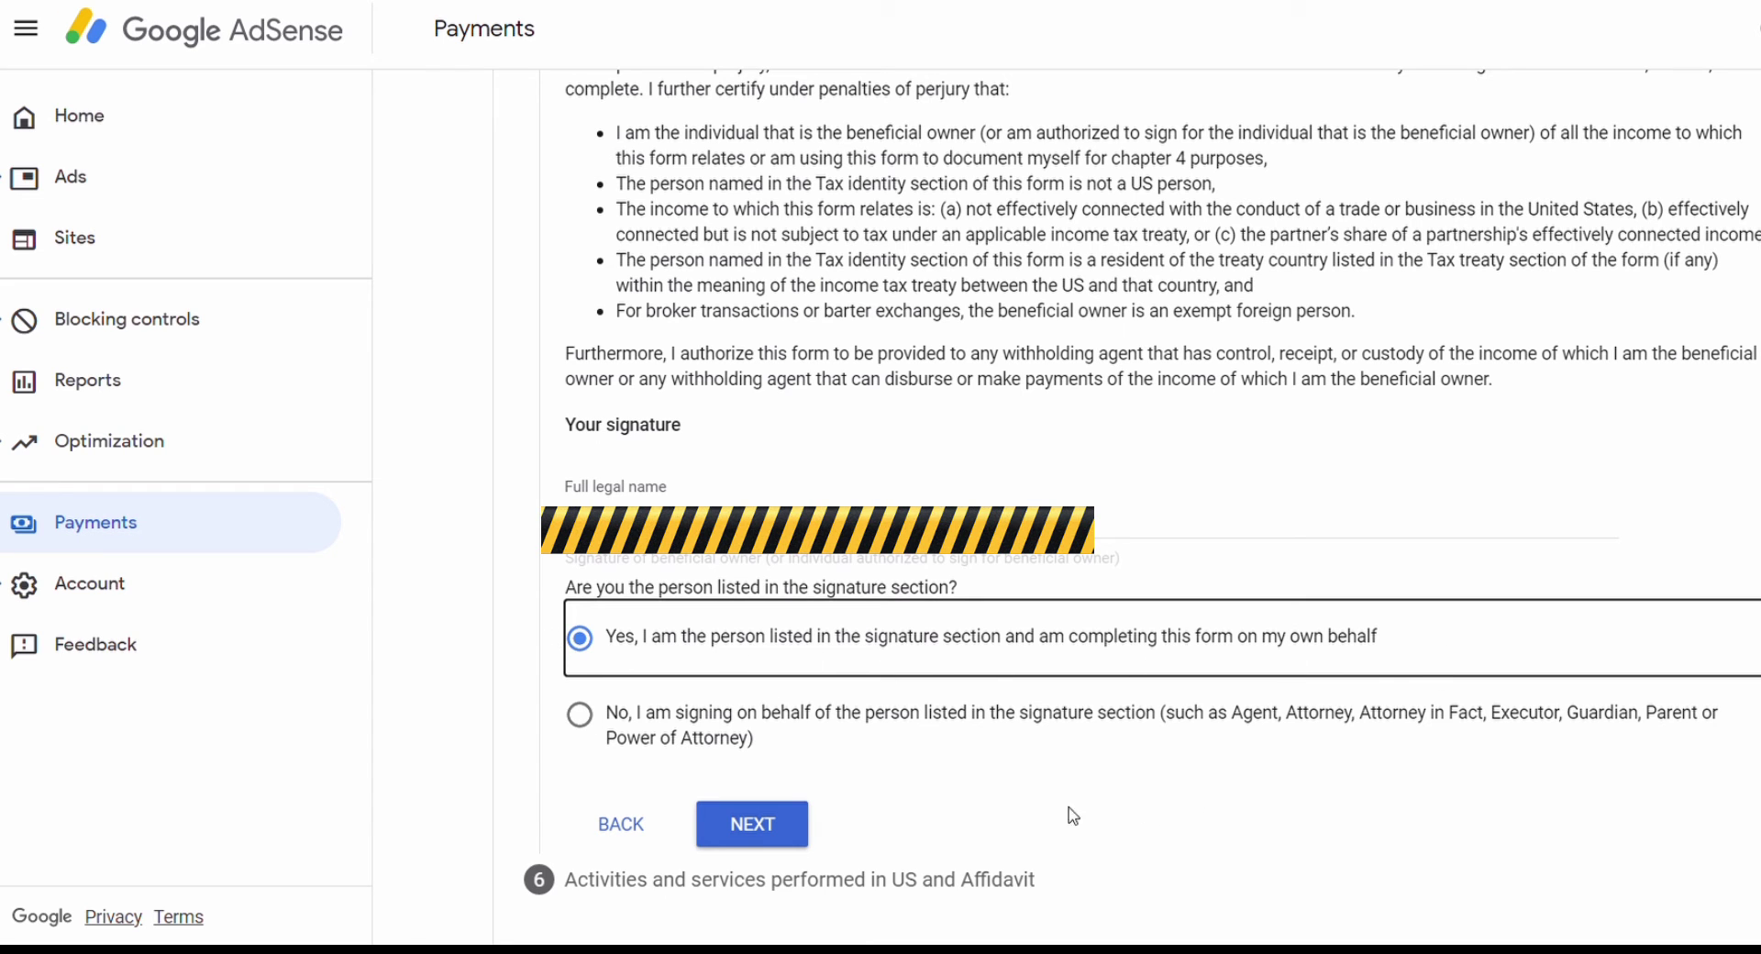
pyautogui.click(760, 828)
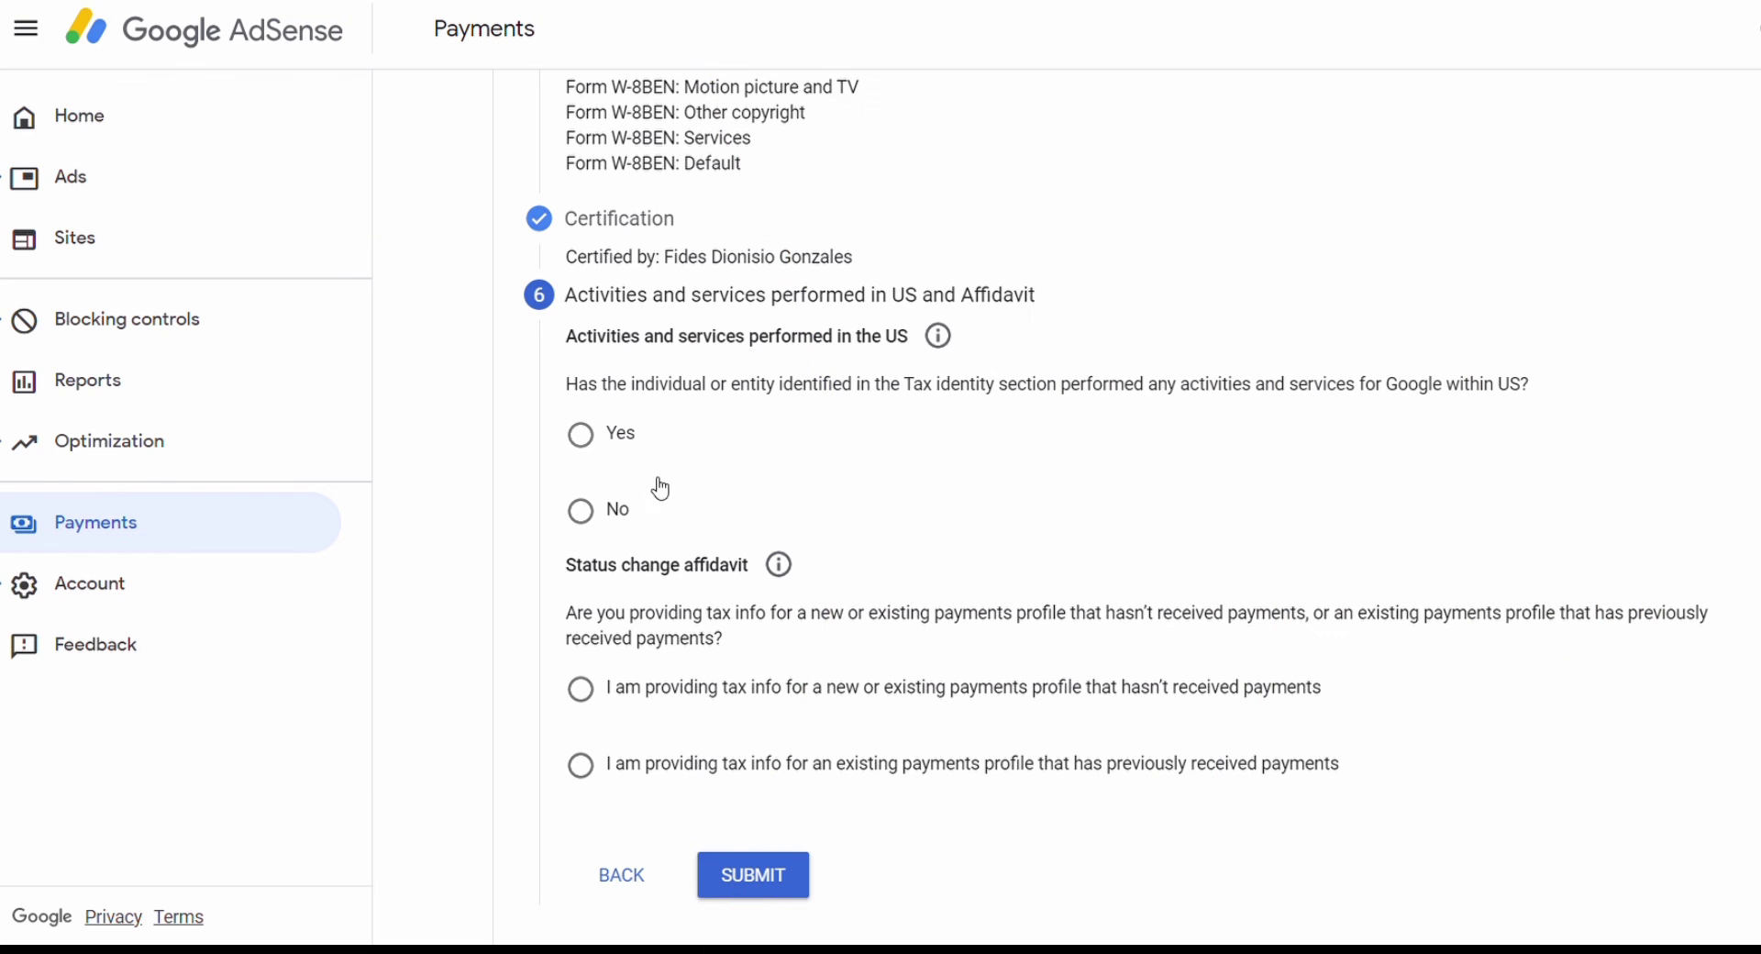
# Step: Answer Yes to activities and services performed within US, declare a new or existing payments profile that hasn't received payments, and submit the form
pyautogui.click(582, 436)
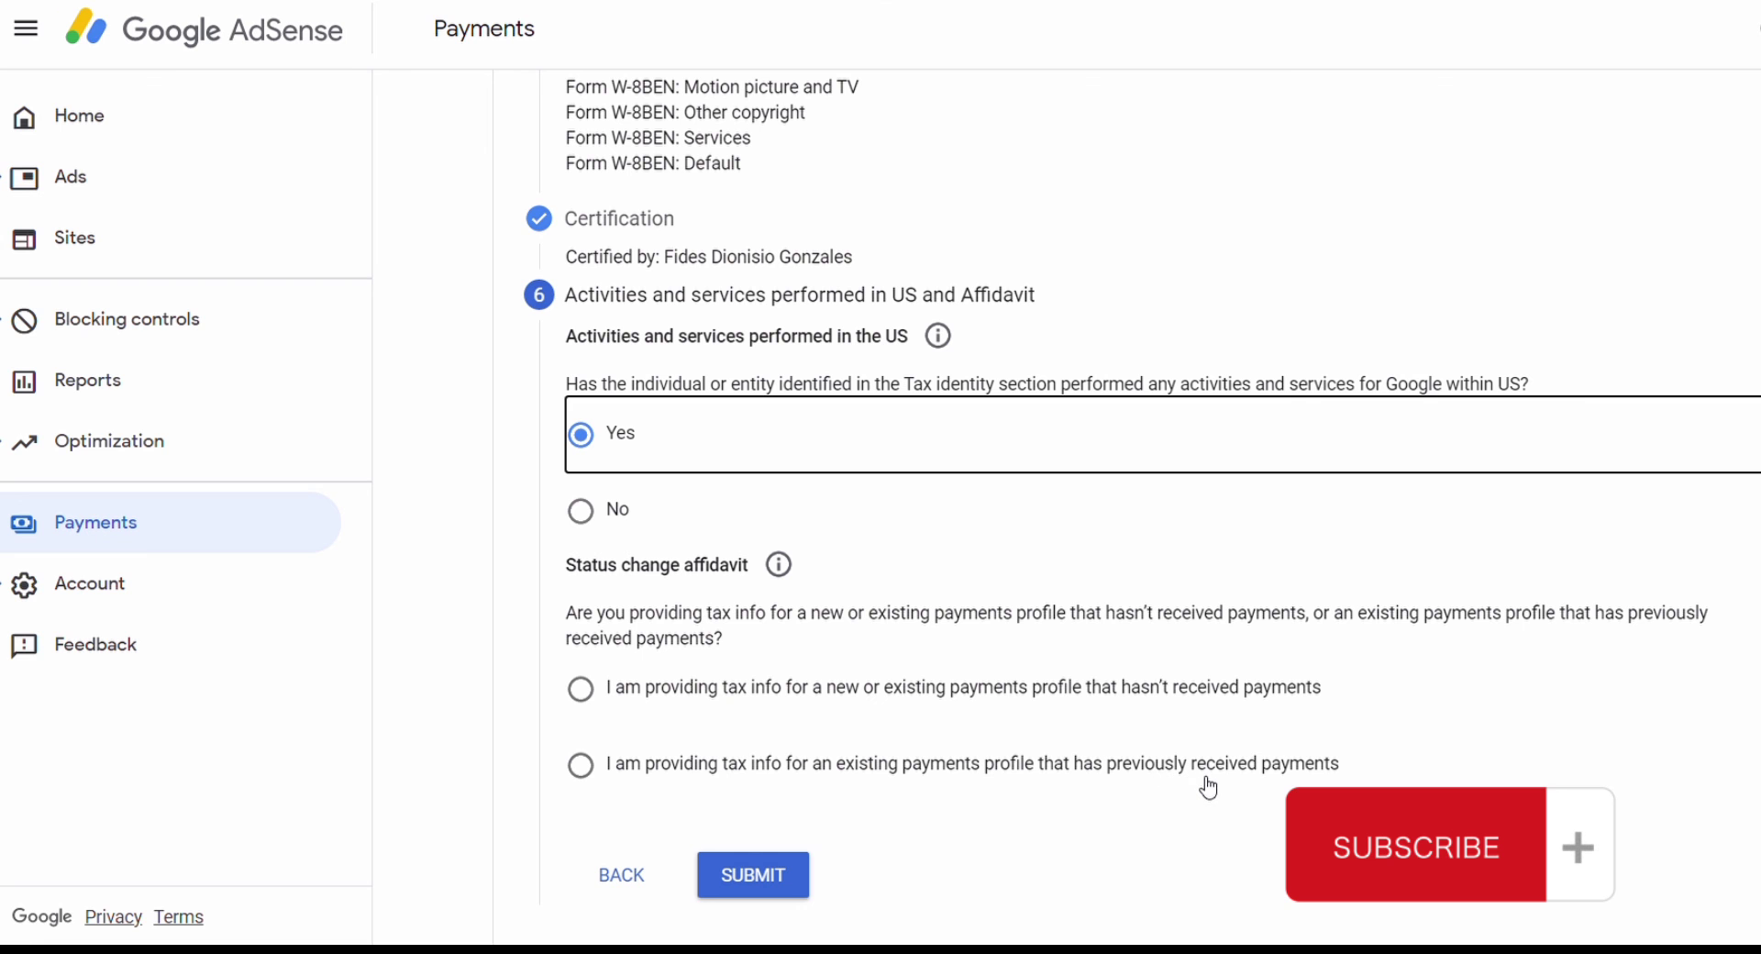
pyautogui.click(582, 689)
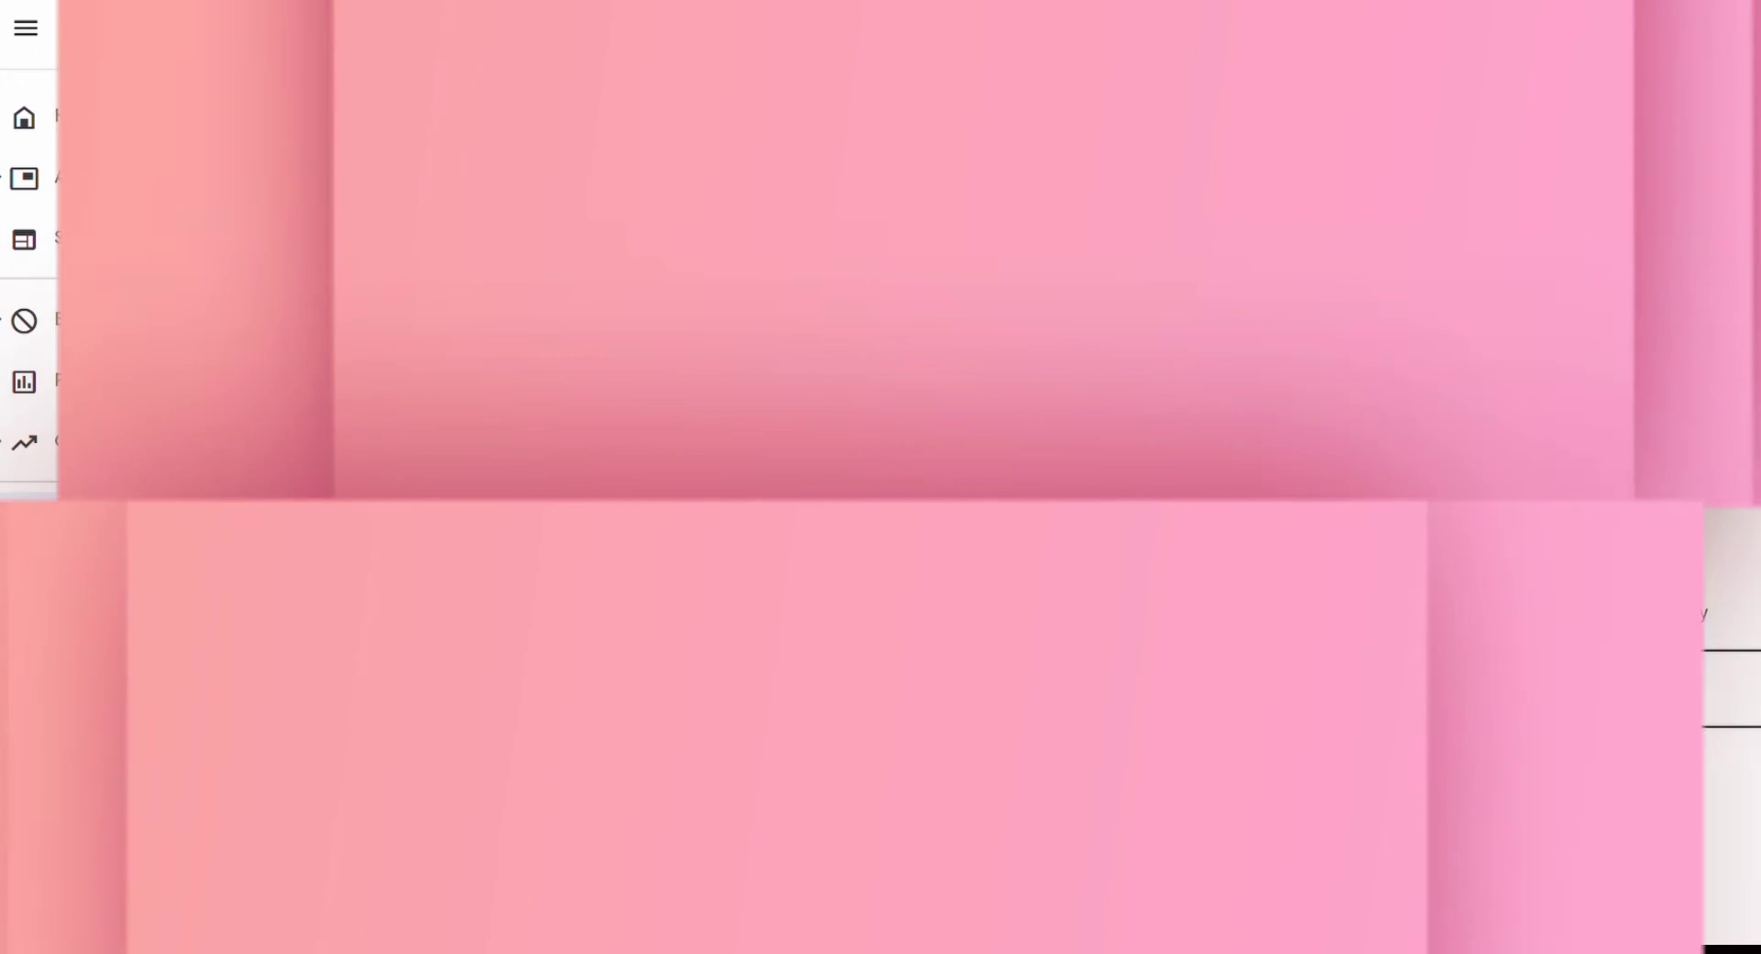
pyautogui.click(748, 871)
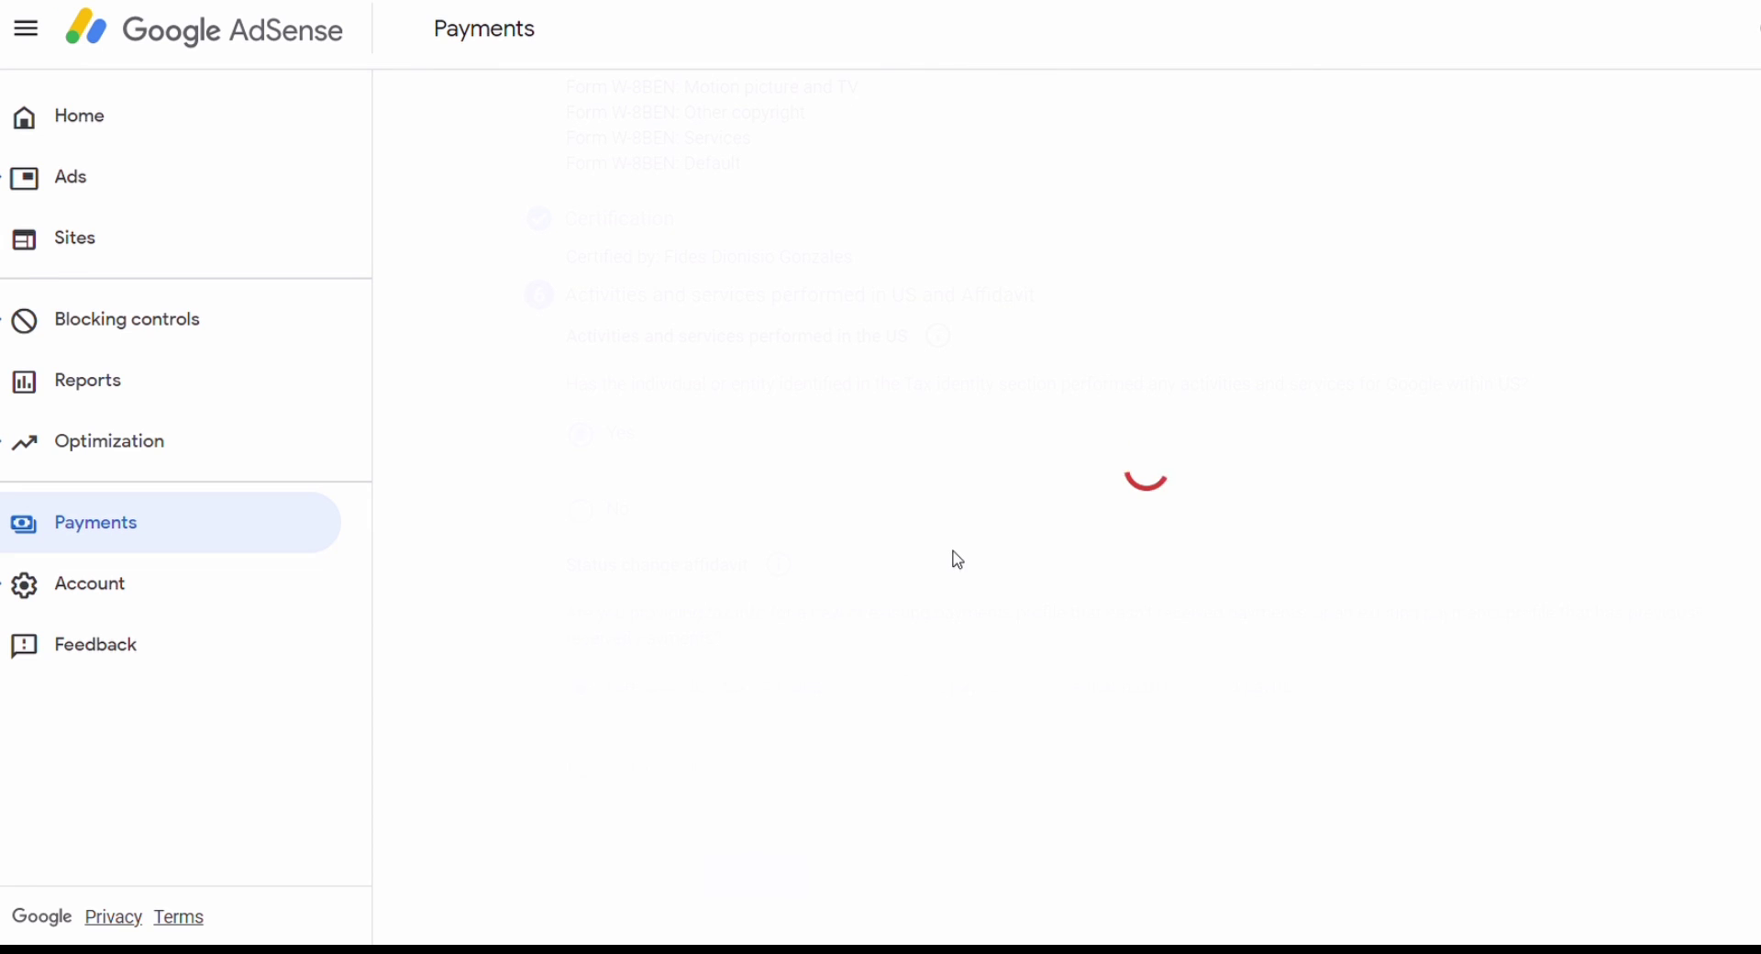